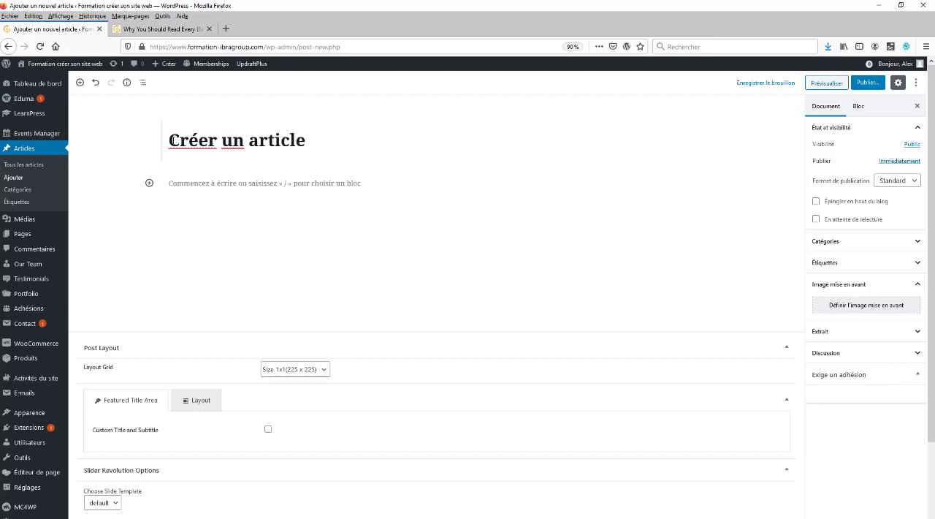
Copy the paragraphs from "It has survived not only five centuries" to the end of the "Why You Should Read Every Day" article
drag(169, 139, 316, 153)
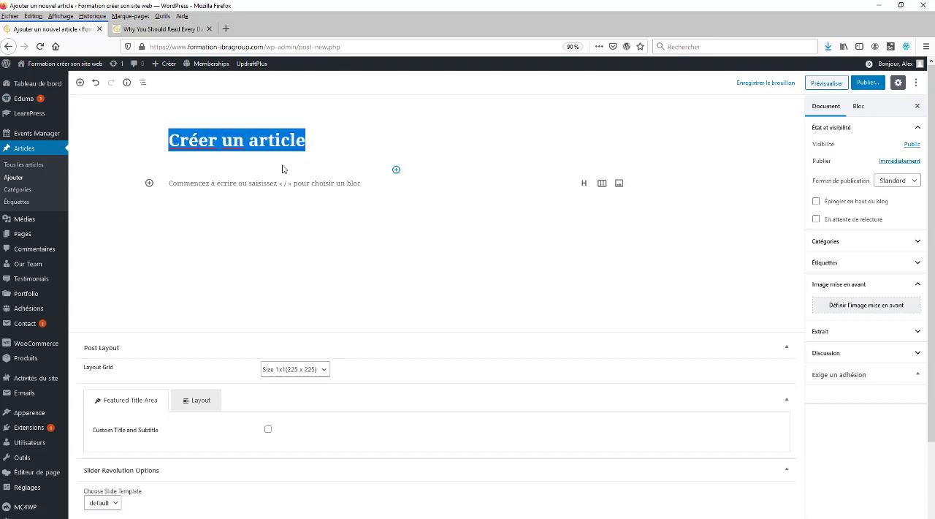
click(214, 184)
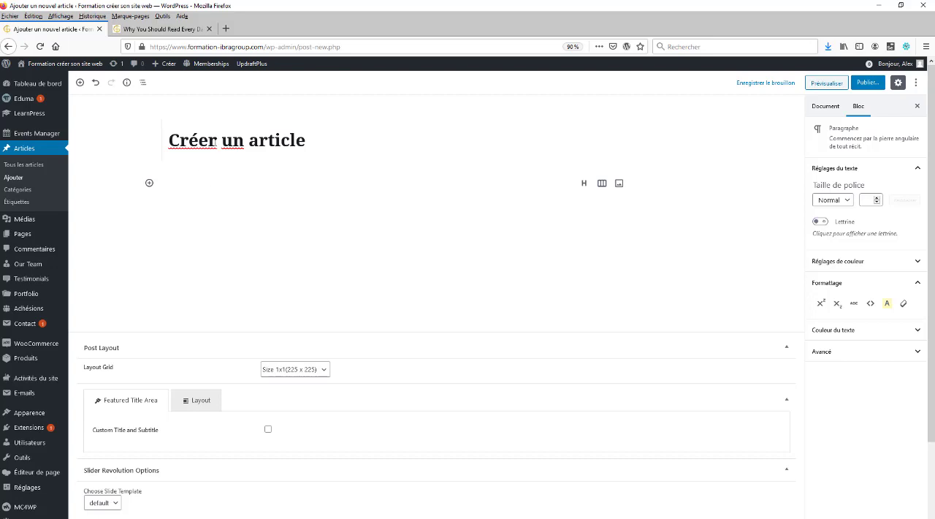
click(177, 32)
scroll(265, 418, down, 1)
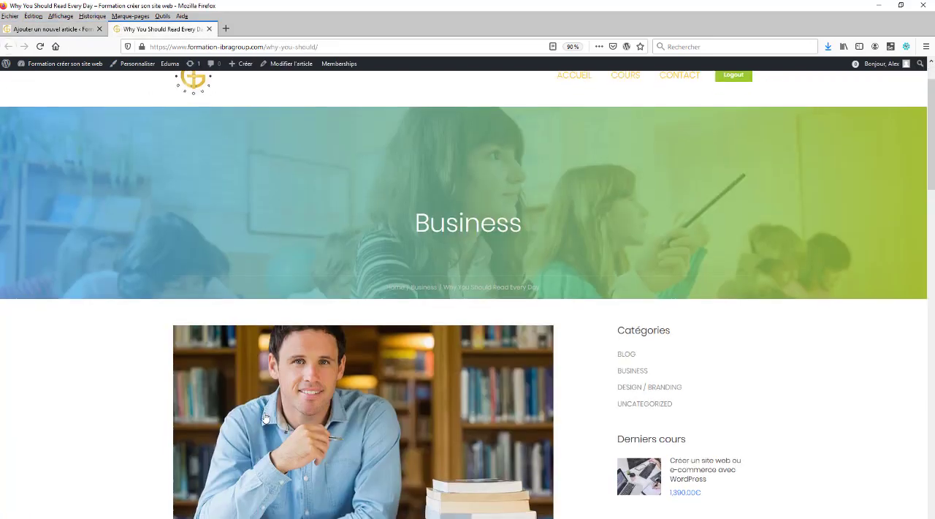
scroll(263, 409, down, 10)
scroll(240, 443, up, 2)
scroll(341, 406, down, 1)
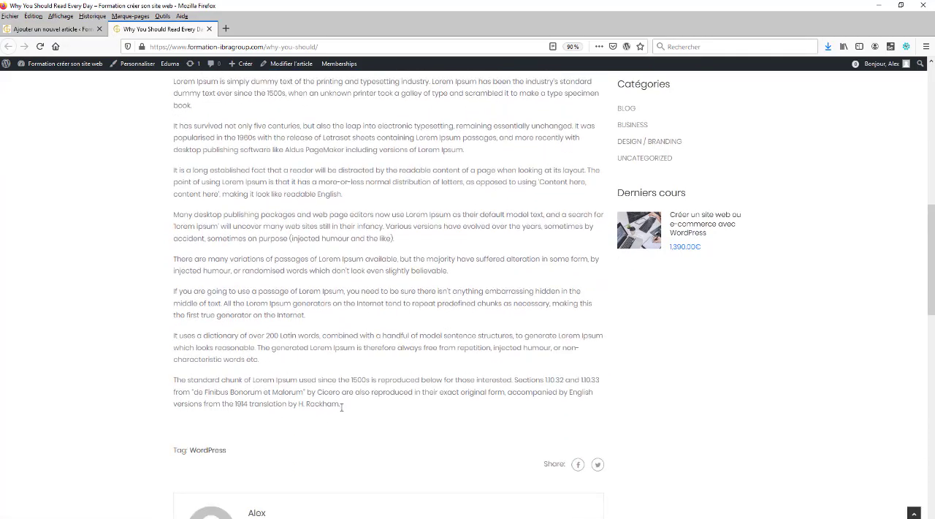
key(ctrl+a)
mouse_move(174, 65)
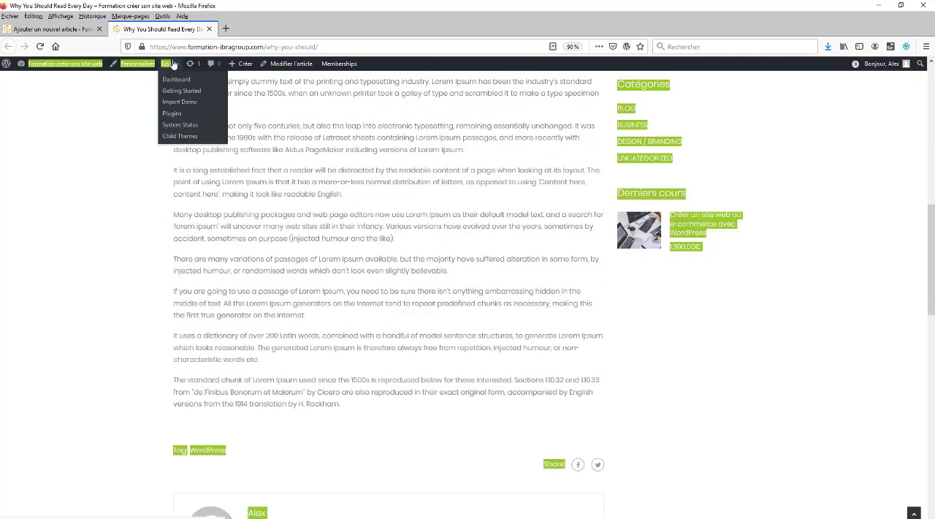
drag(341, 404, 172, 125)
key(ctrl+c)
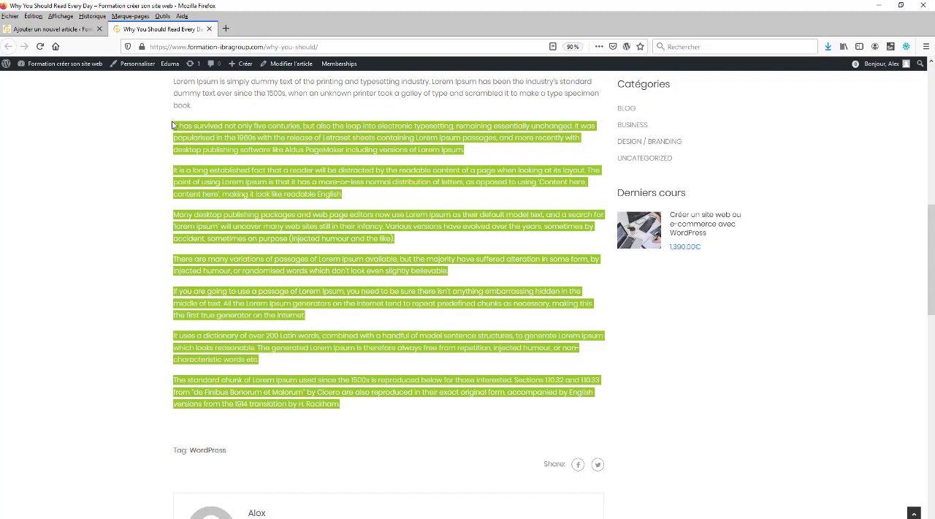
Paste the copied Lorem Ipsum paragraphs into the body of the "Créer un article" post
click(81, 29)
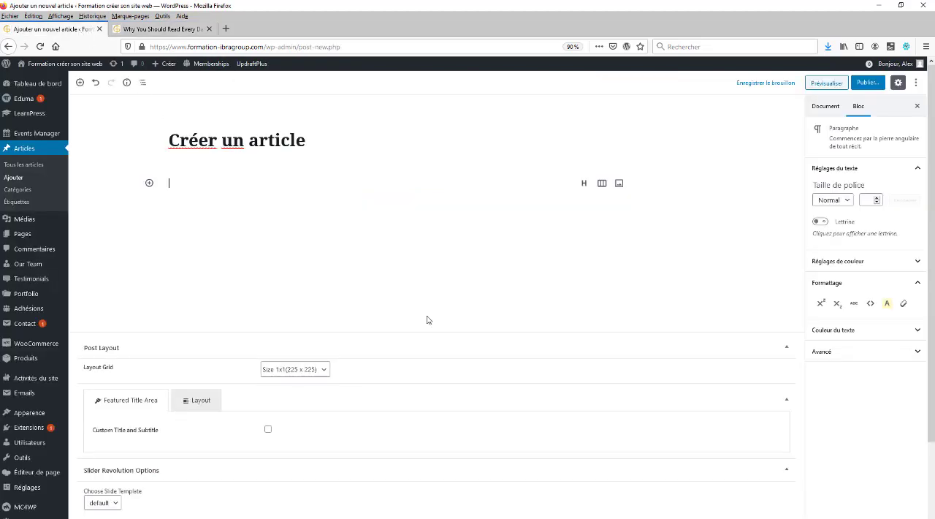
click(187, 190)
key(ctrl+v)
scroll(291, 321, down, 2)
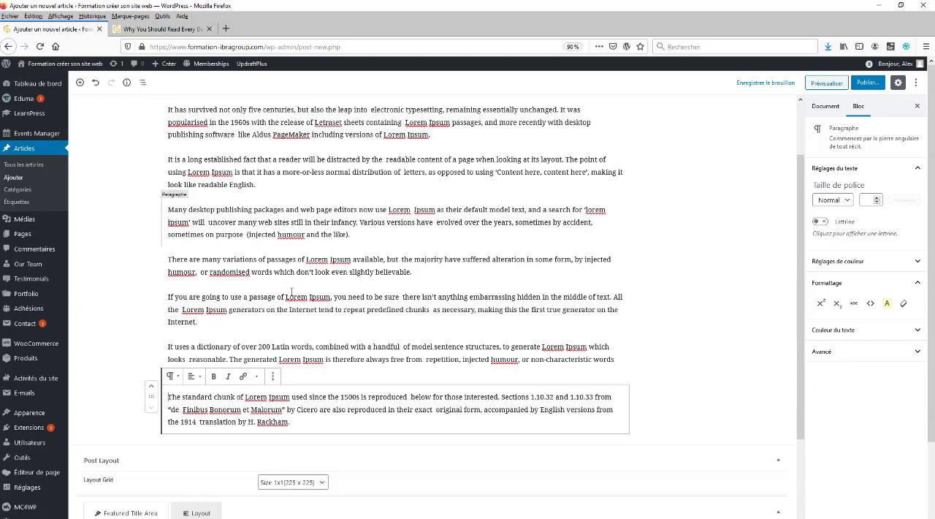
scroll(458, 280, up, 2)
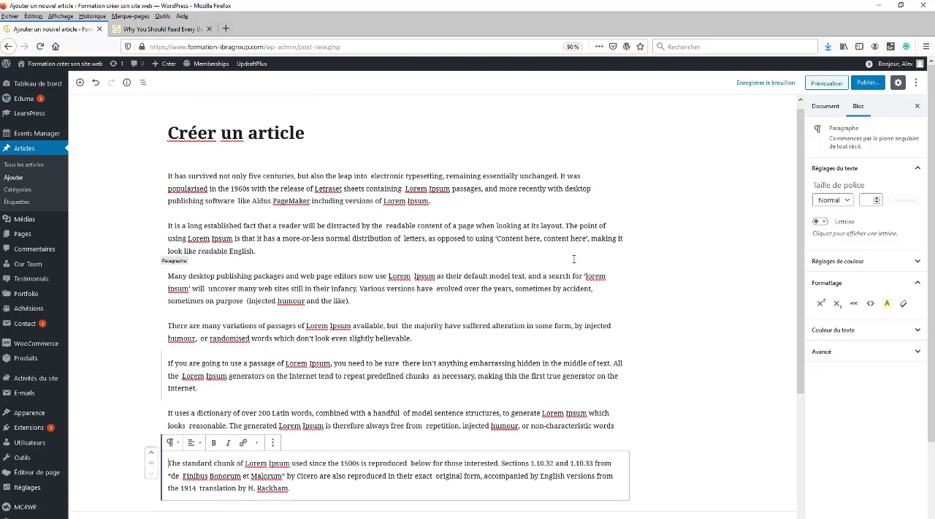
Preview the draft article and review its title, post details and body text on the site
click(827, 81)
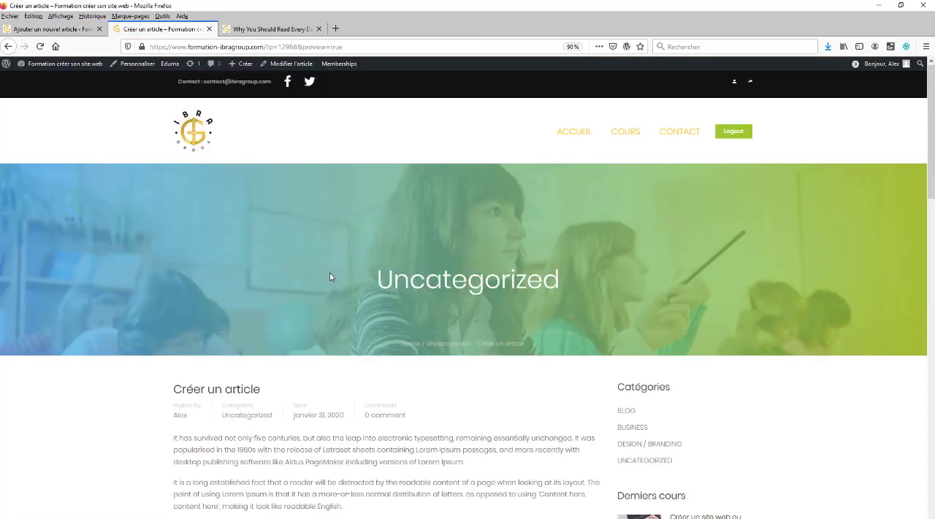
scroll(329, 272, down, 3)
scroll(328, 286, down, 3)
scroll(328, 274, up, 4)
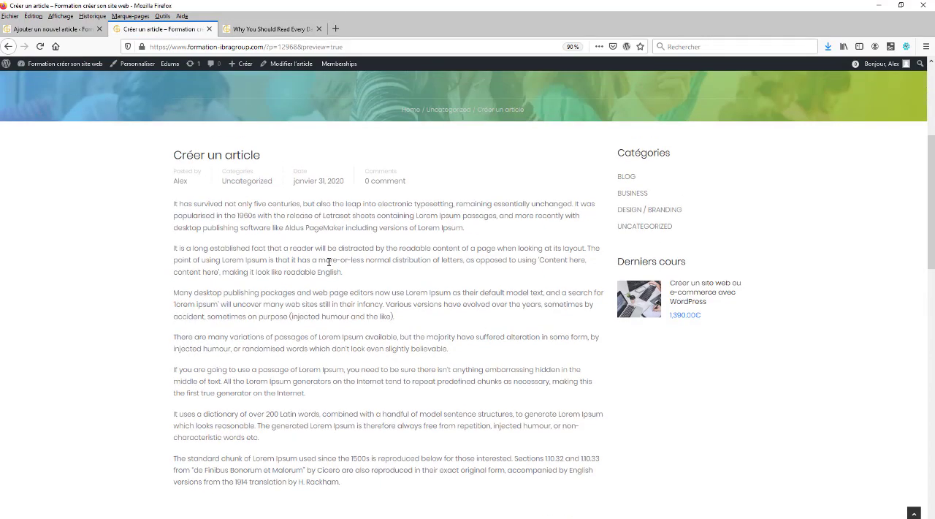
scroll(328, 265, down, 3)
scroll(328, 265, up, 1)
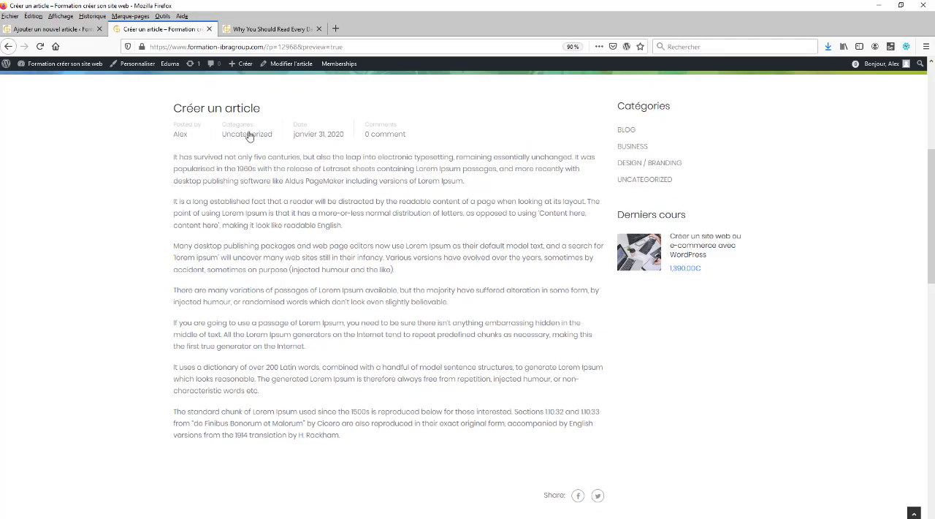
Back in the post editor, make "It has survived not only five centuries, but also the leap into" bold in the first paragraph
click(55, 30)
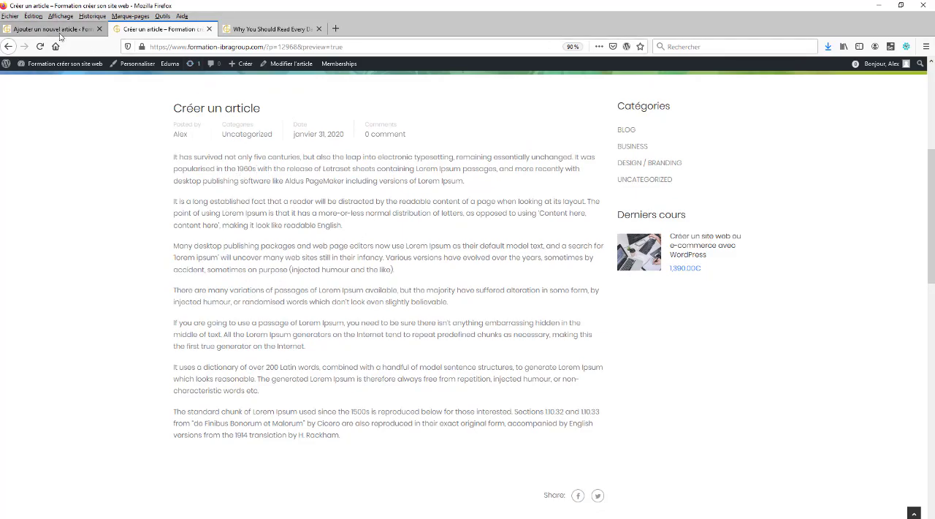
scroll(276, 208, down, 2)
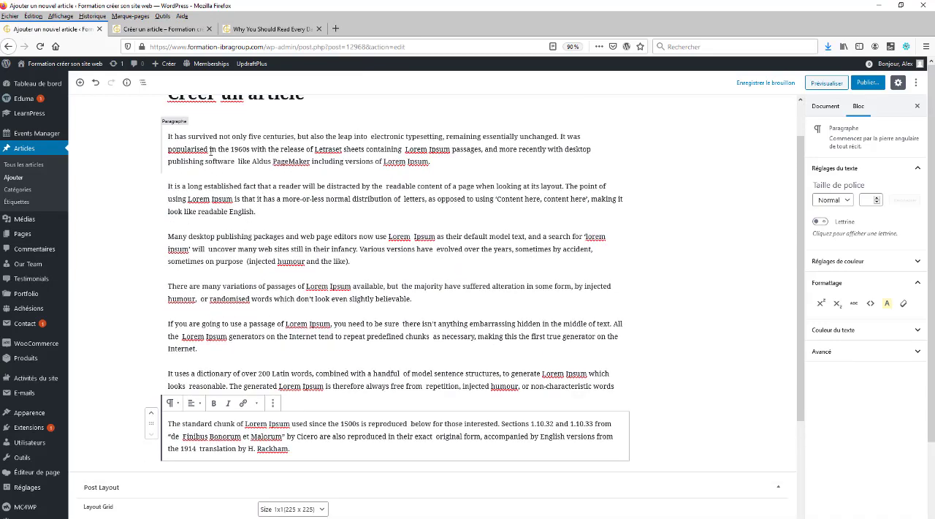
click(168, 136)
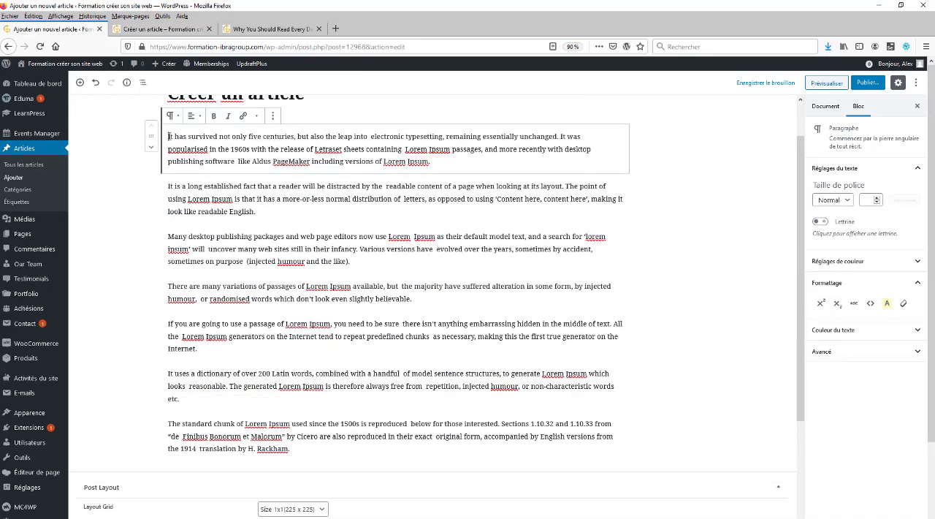
drag(168, 137, 442, 162)
click(209, 141)
triple_click(190, 137)
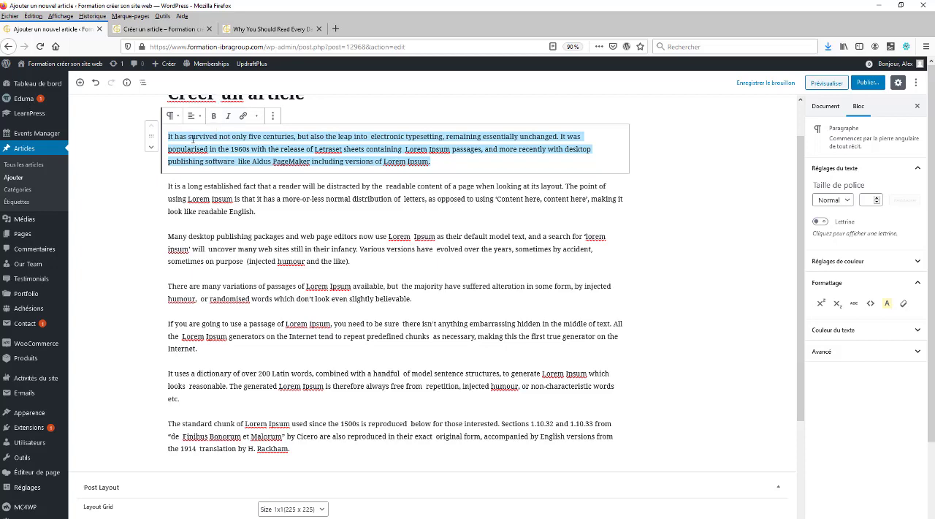
click(169, 139)
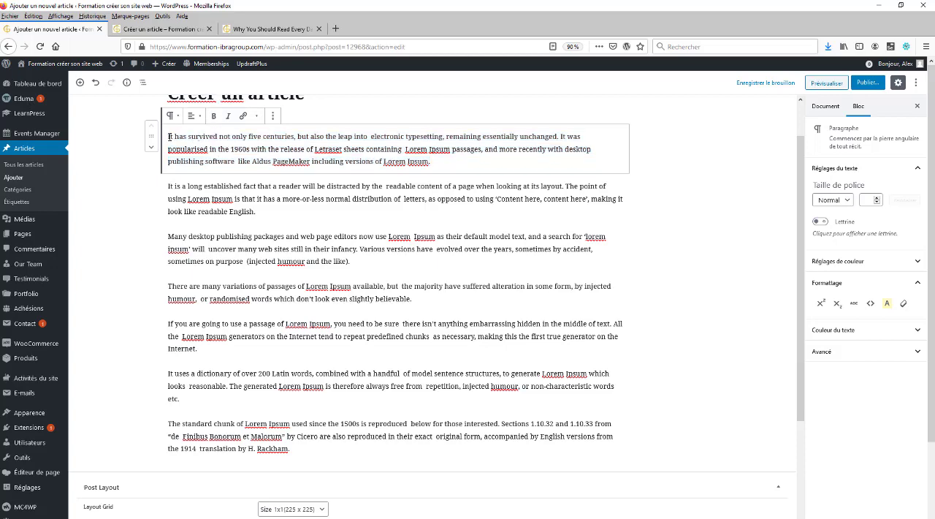
drag(169, 137, 370, 139)
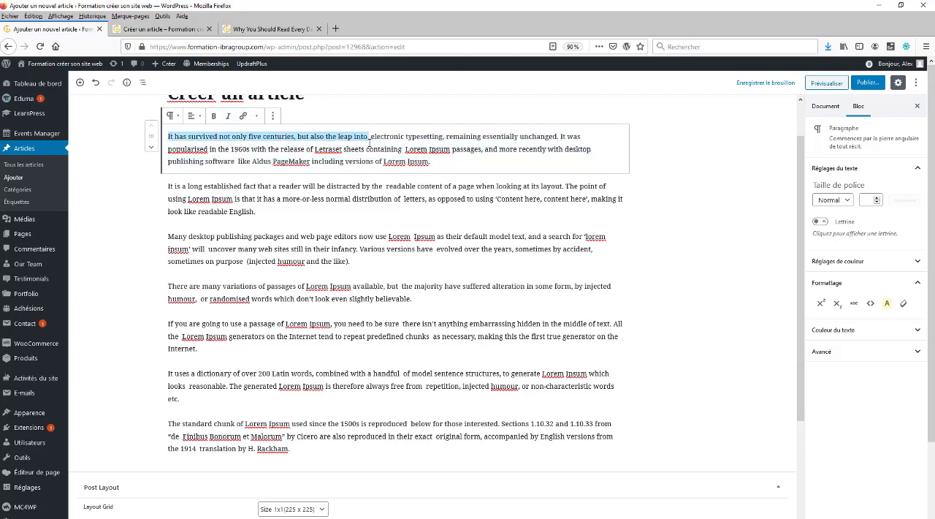
click(213, 115)
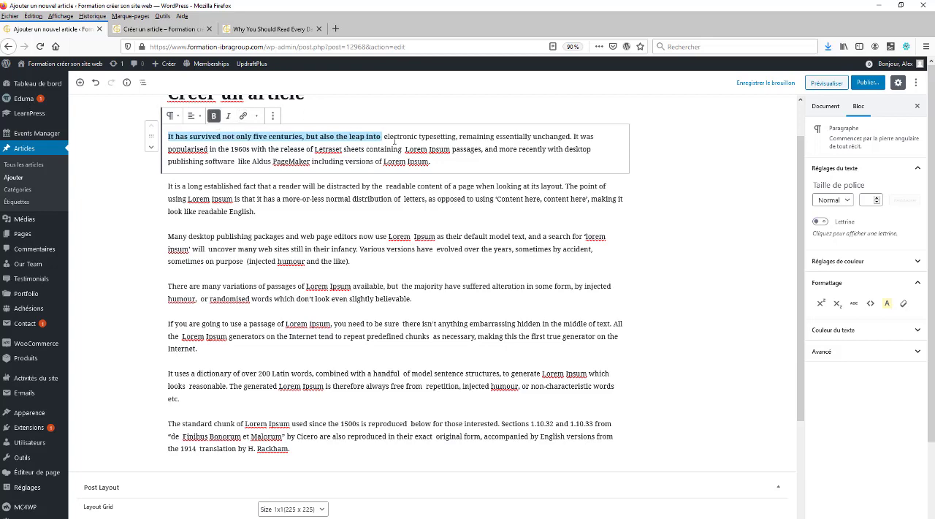
Italicize "electronic typesetting, remaining essentially unchanged" in the first paragraph
drag(385, 137, 570, 136)
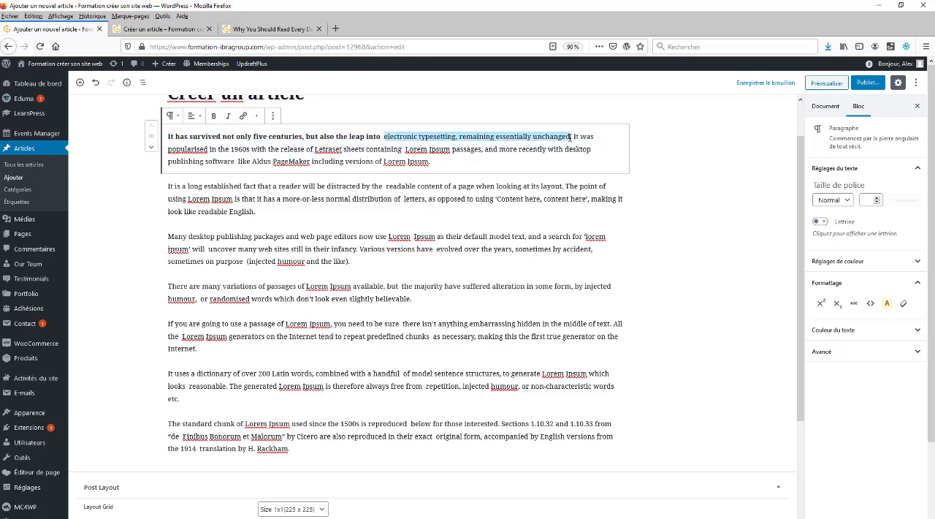
click(228, 116)
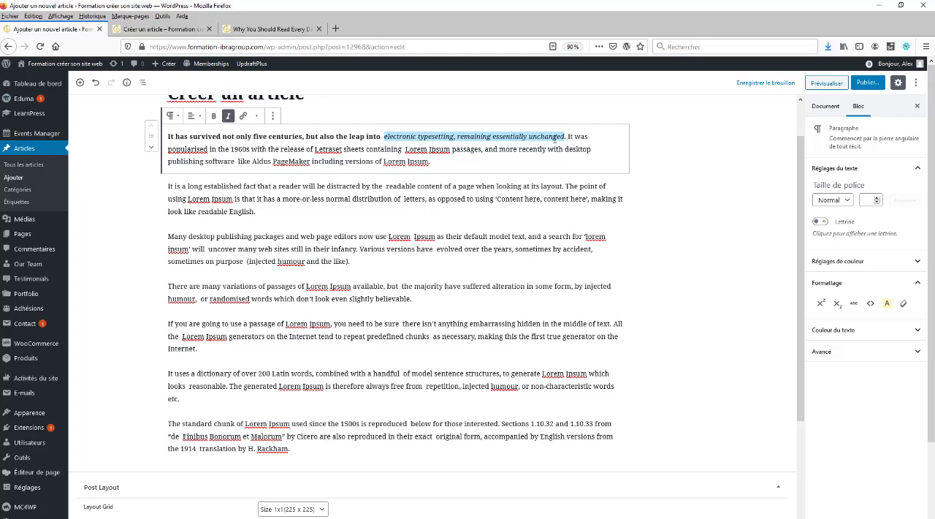
triple_click(297, 146)
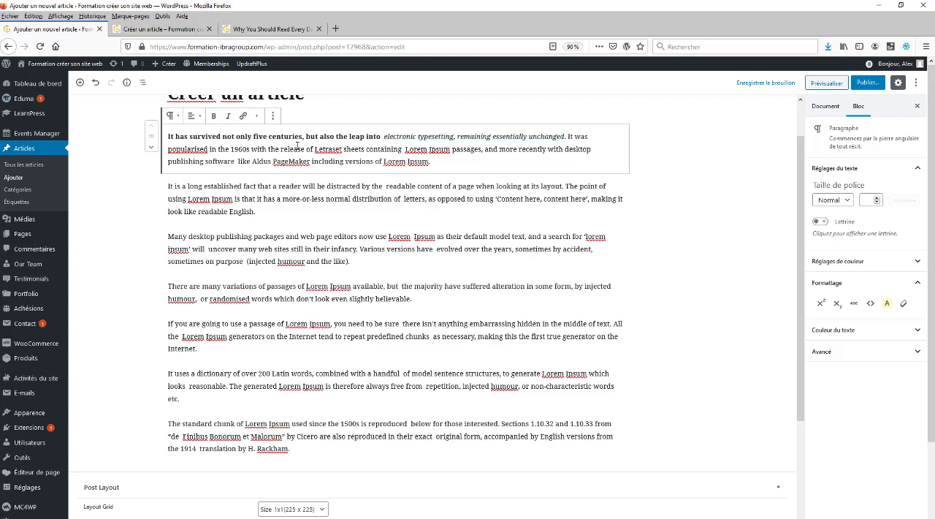
click(293, 148)
click(258, 187)
click(252, 146)
click(273, 116)
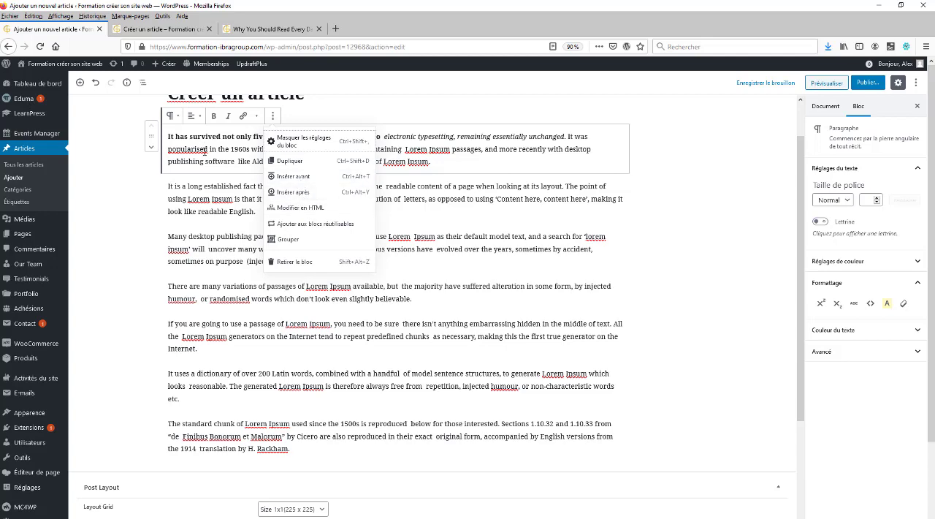
click(213, 160)
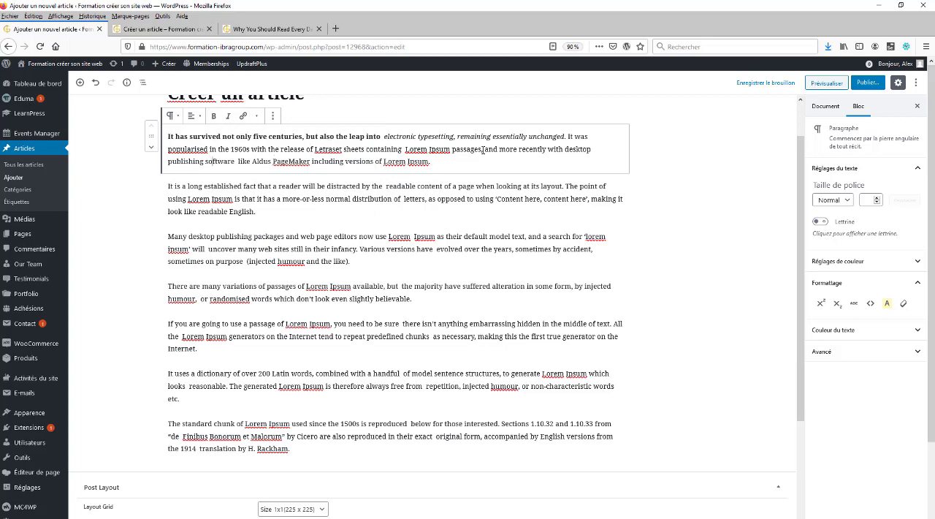
Add the sentence "Aller sur sur le site de formation." at the end of the first paragraph
drag(569, 137, 590, 139)
click(446, 167)
key(Return)
text(aller sur sur le site de formation)
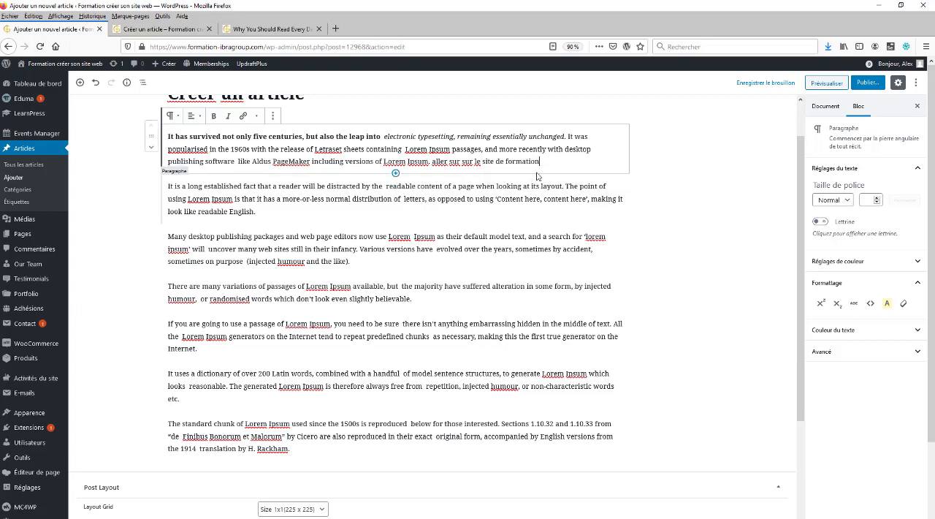
text(.)
click(434, 160)
key(BackSpace)
text(A)
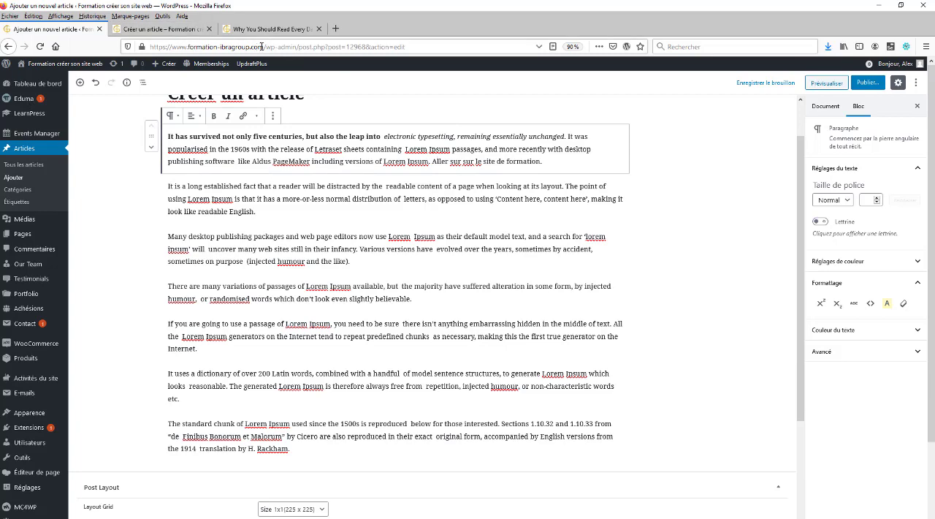
drag(262, 46, 149, 46)
key(ctrl+c)
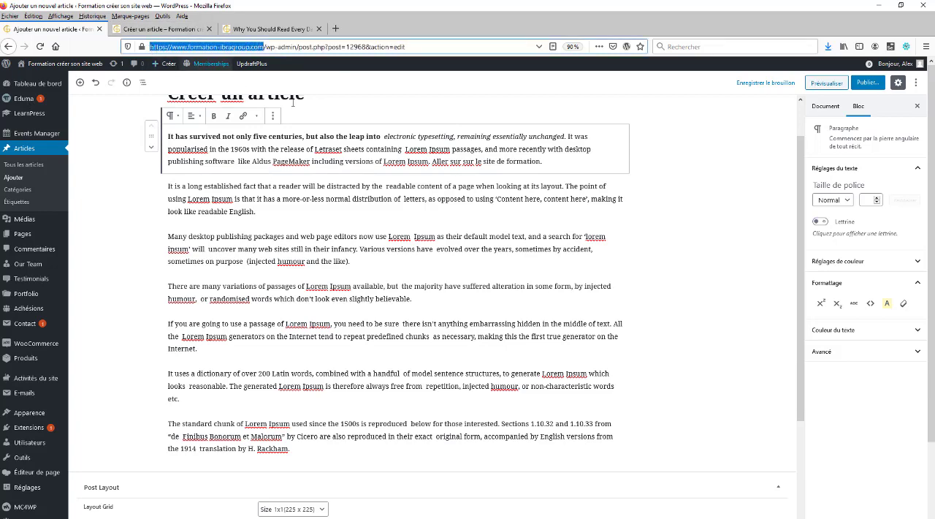
double_click(523, 160)
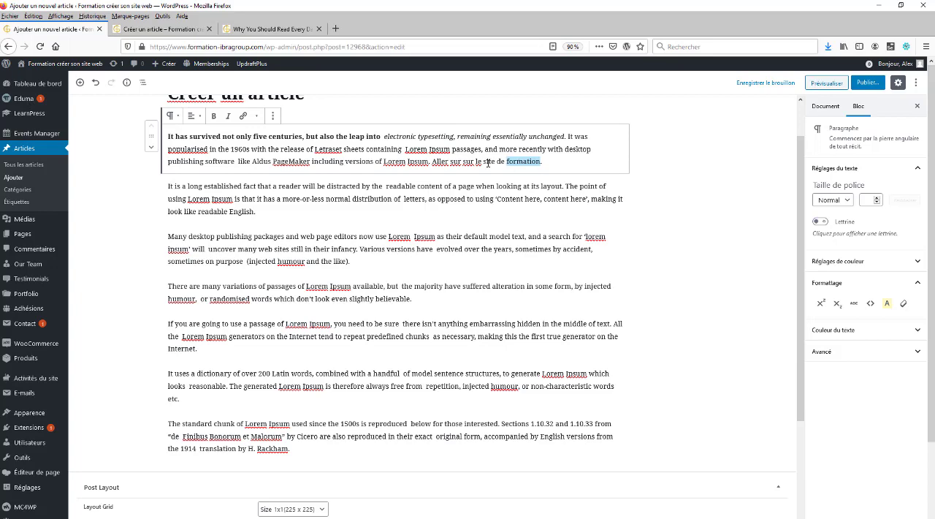
drag(484, 161, 546, 162)
click(243, 117)
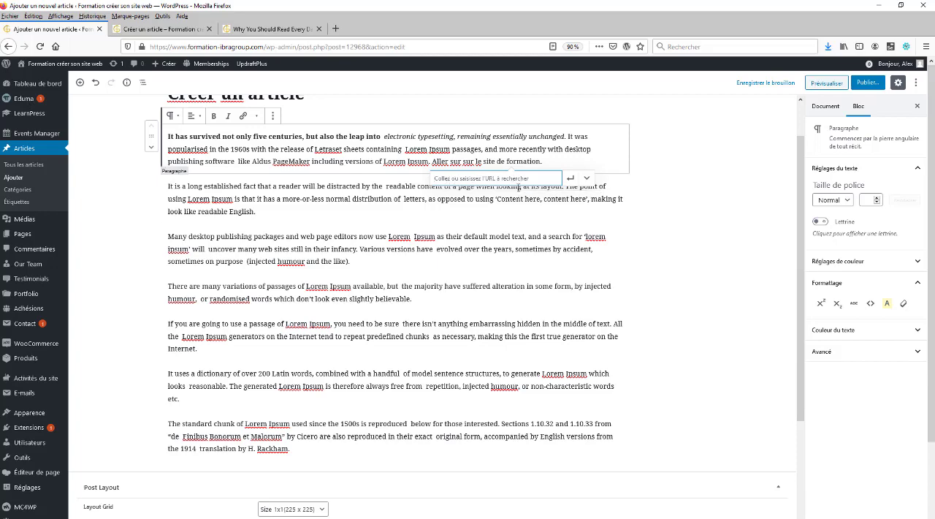
key(ctrl+v)
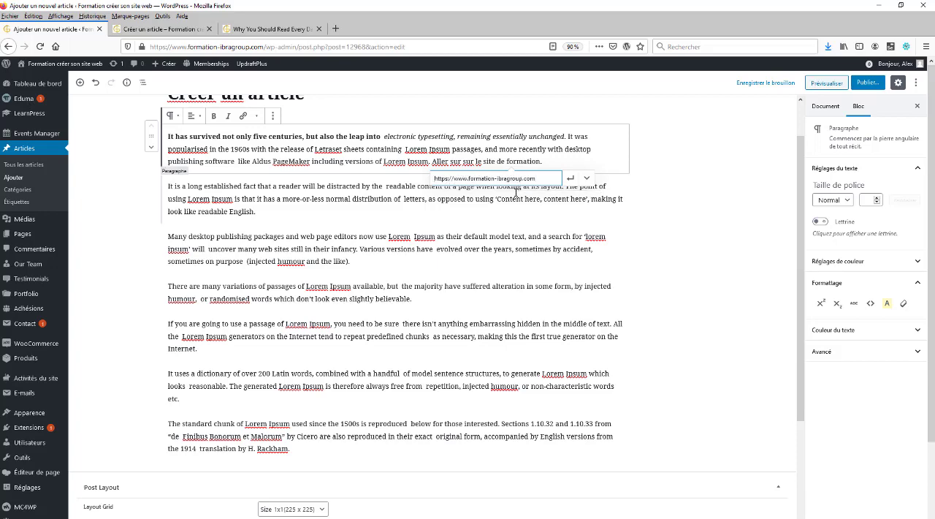
click(571, 179)
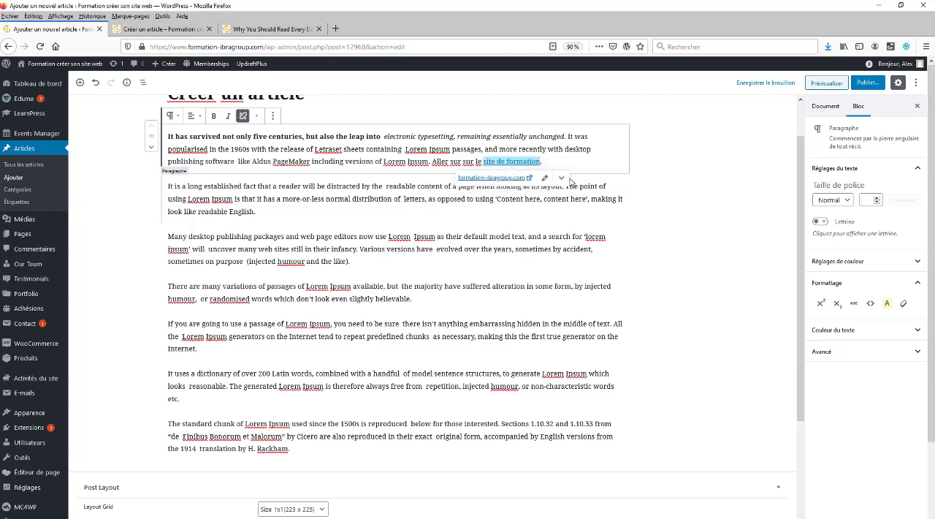
Check the link on "site de formation" and preview the updated draft article
click(480, 161)
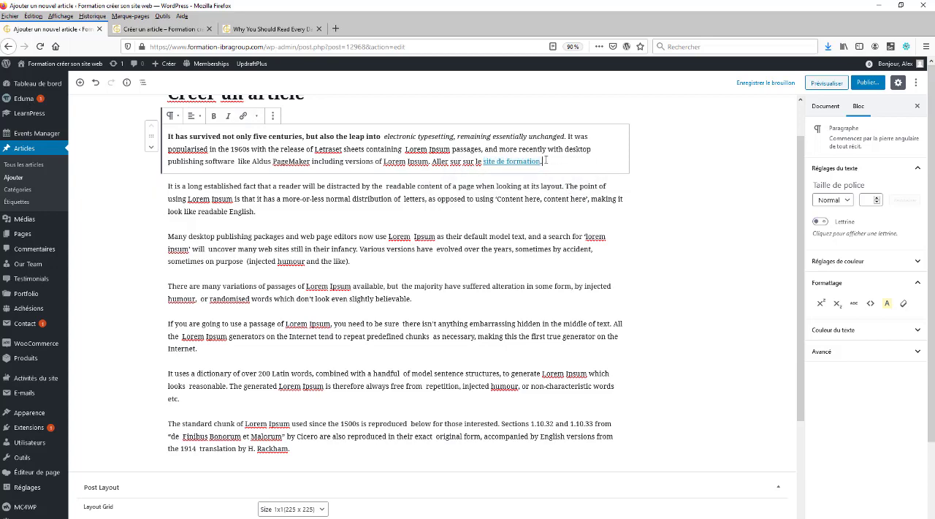
click(518, 162)
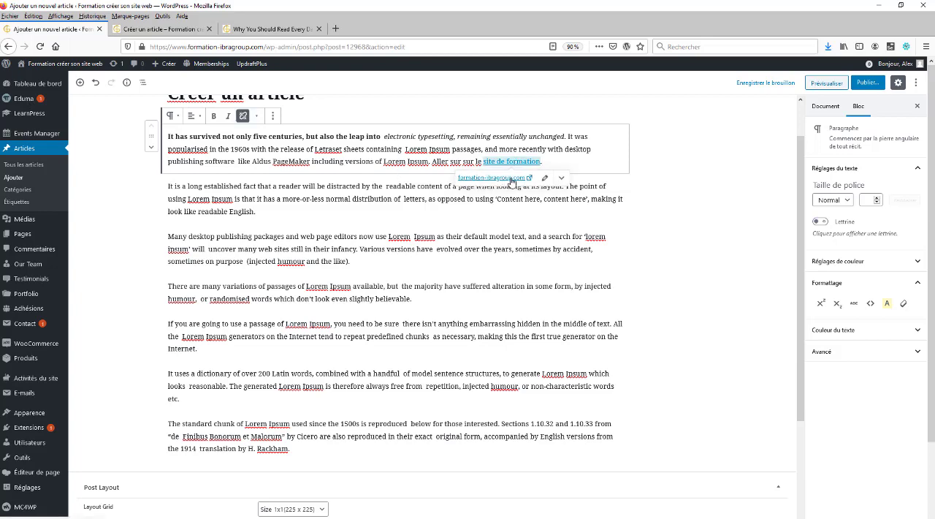
click(831, 82)
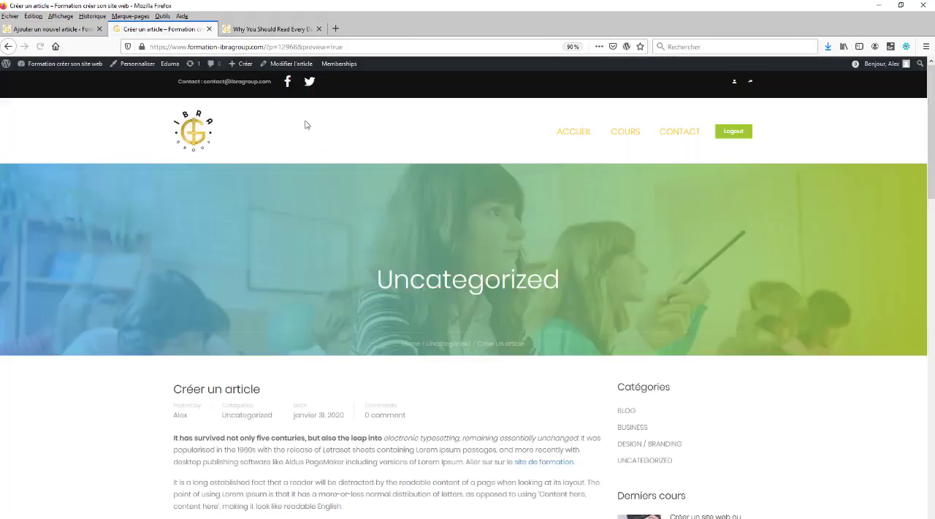
Review the text formatting in the article preview and test the "site de formation" link
scroll(309, 144, down, 5)
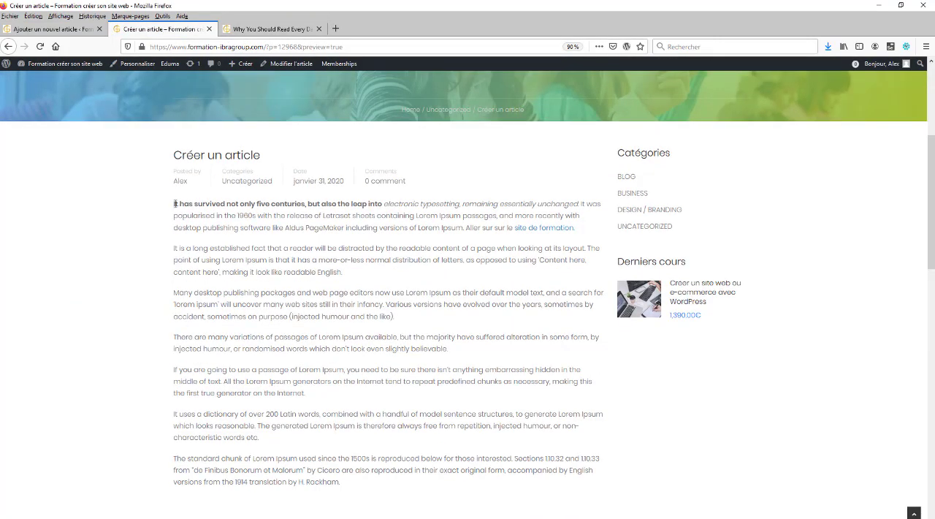
drag(192, 205, 355, 204)
click(340, 225)
right_click(540, 233)
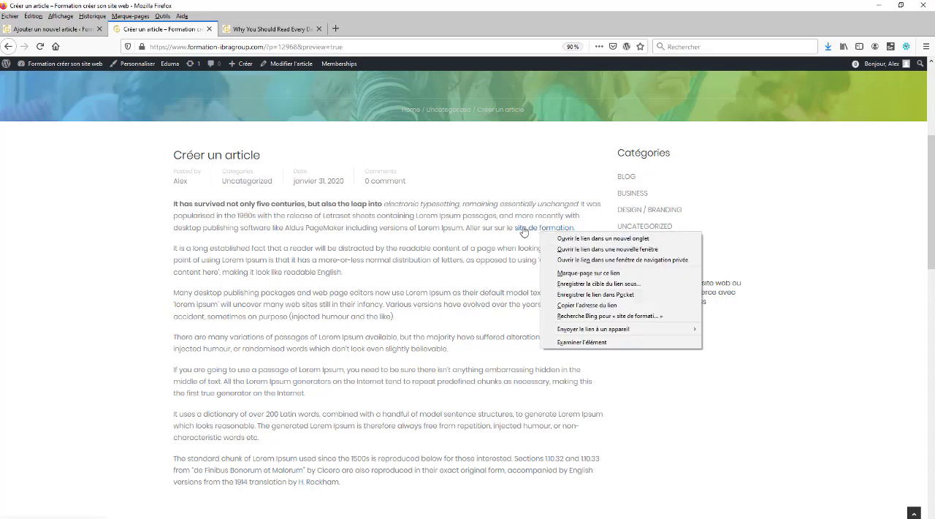
click(523, 230)
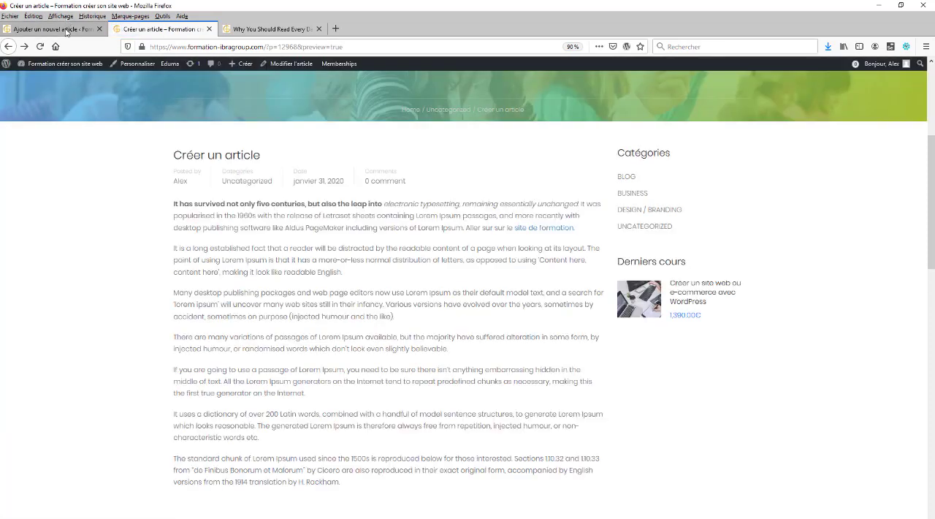
Return to the article editor and center the second paragraph, starting "It is a long established fact"
click(67, 30)
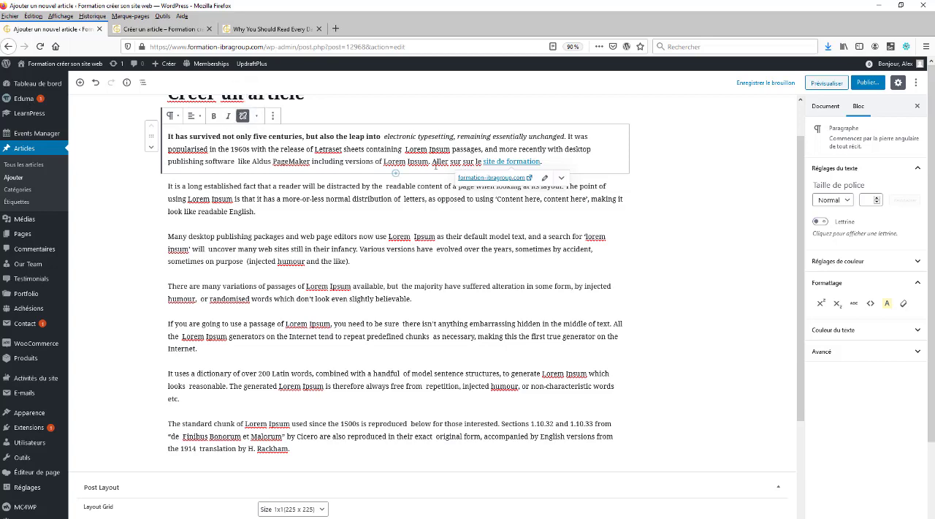
triple_click(279, 193)
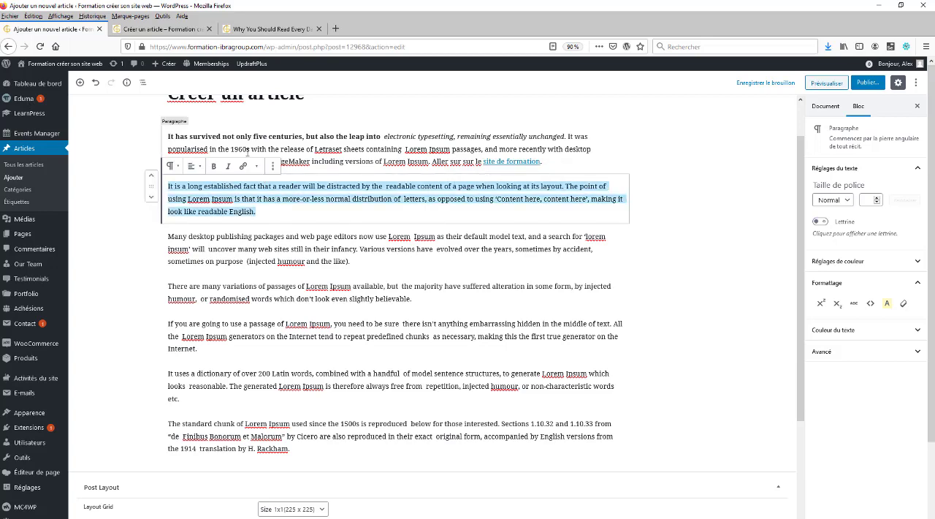
click(193, 166)
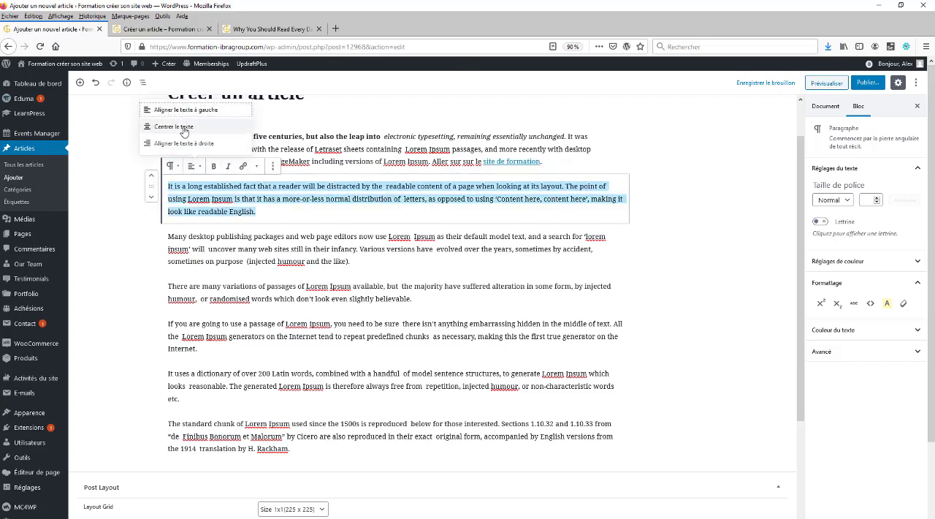
click(184, 126)
click(328, 202)
Align the third paragraph, starting "Many desktop publishing packages", to the right
click(337, 257)
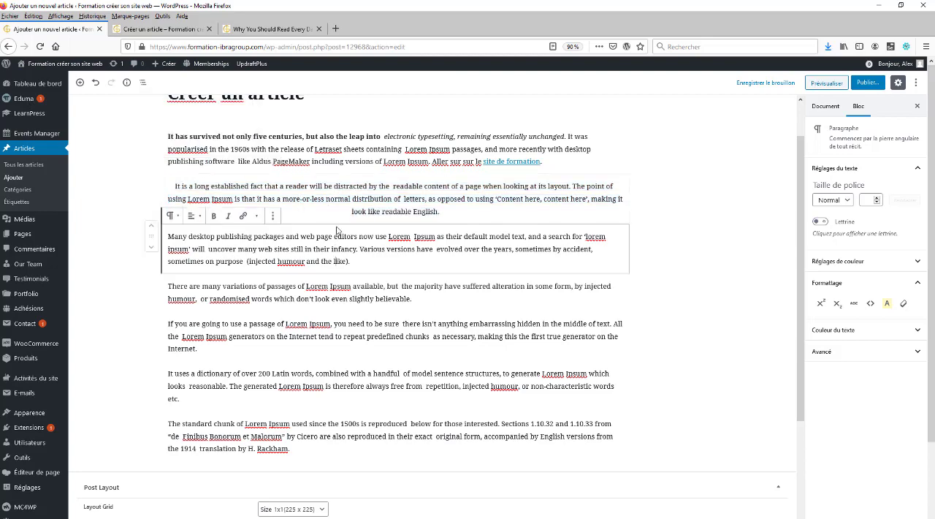
triple_click(373, 248)
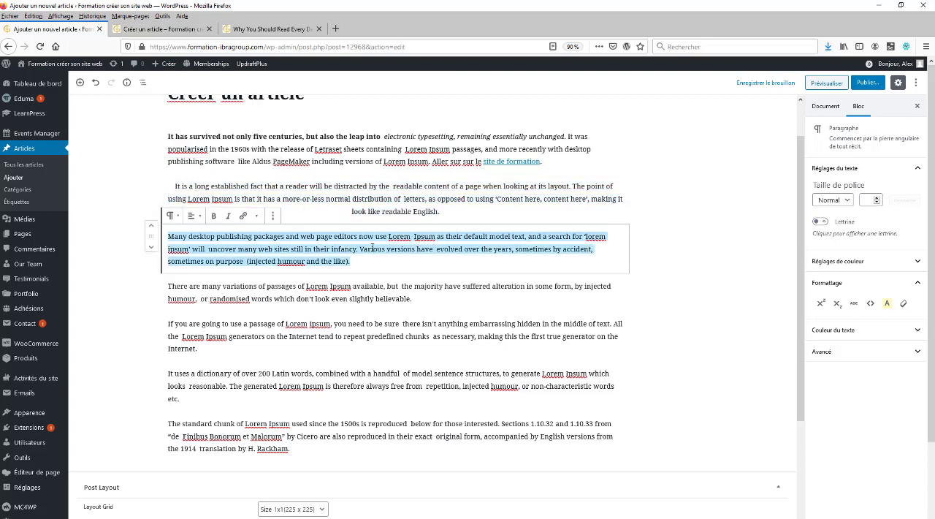
click(198, 217)
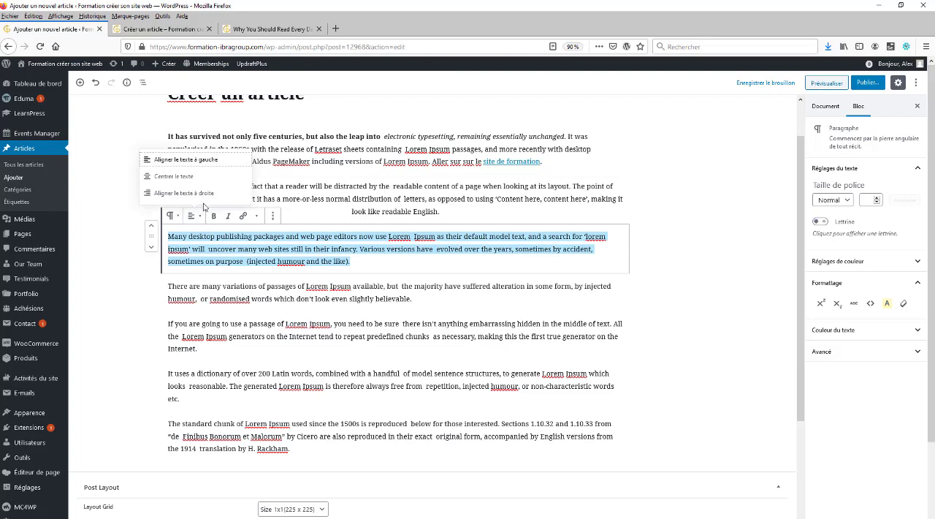
click(194, 191)
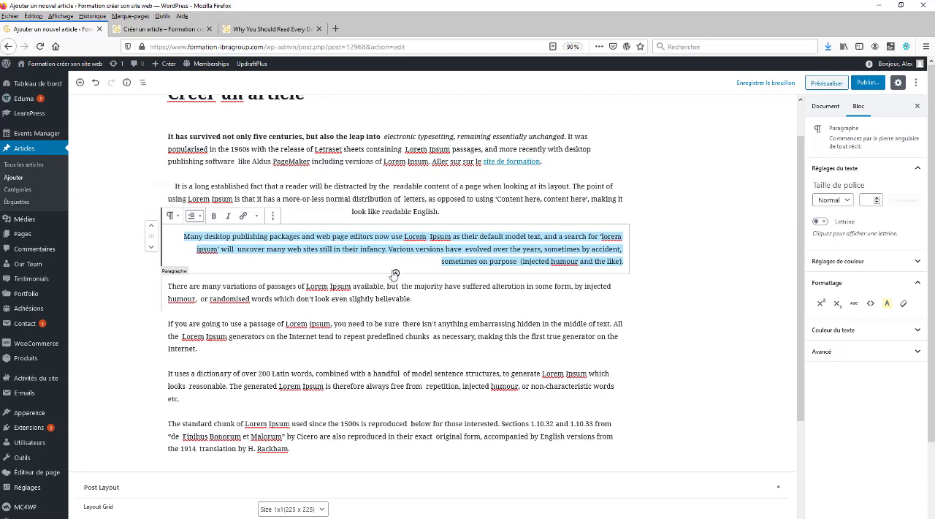
Set the font size of the paragraph starting "There are many variations" to Large and reduce it to 24
triple_click(345, 297)
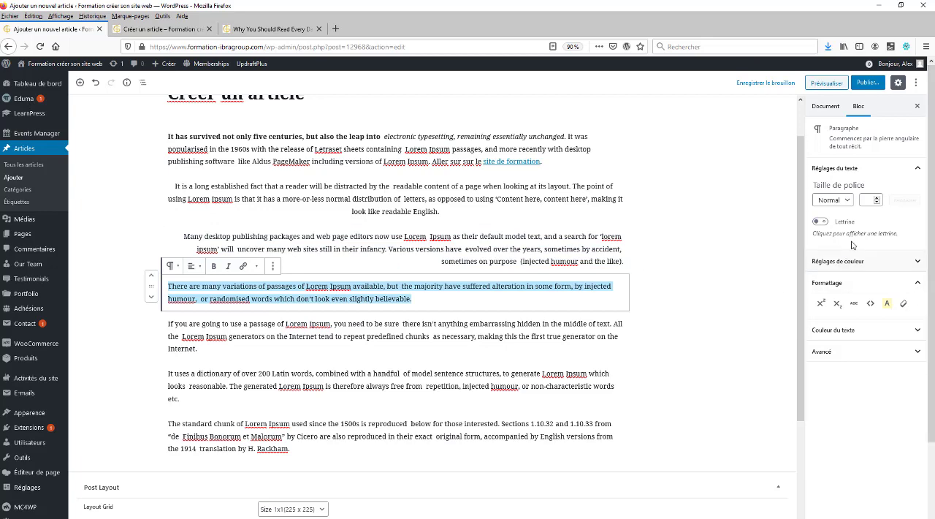
click(845, 201)
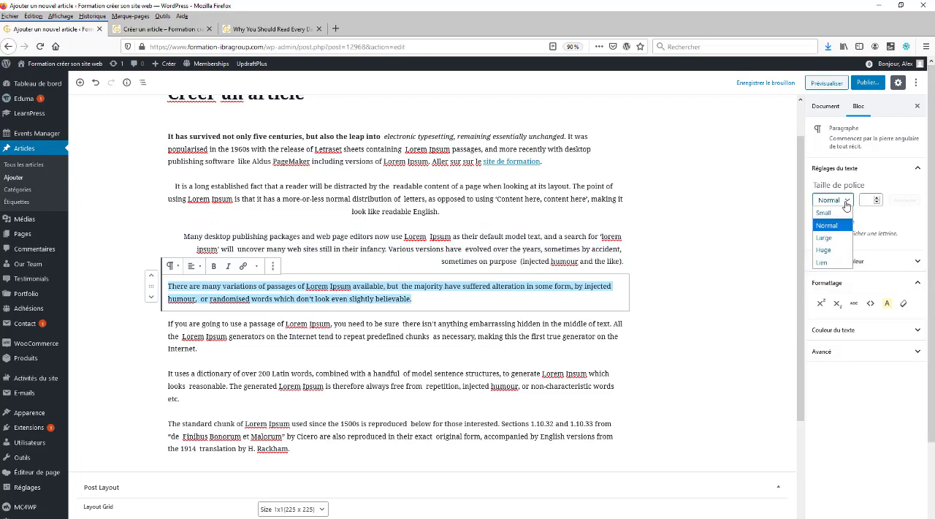
click(824, 238)
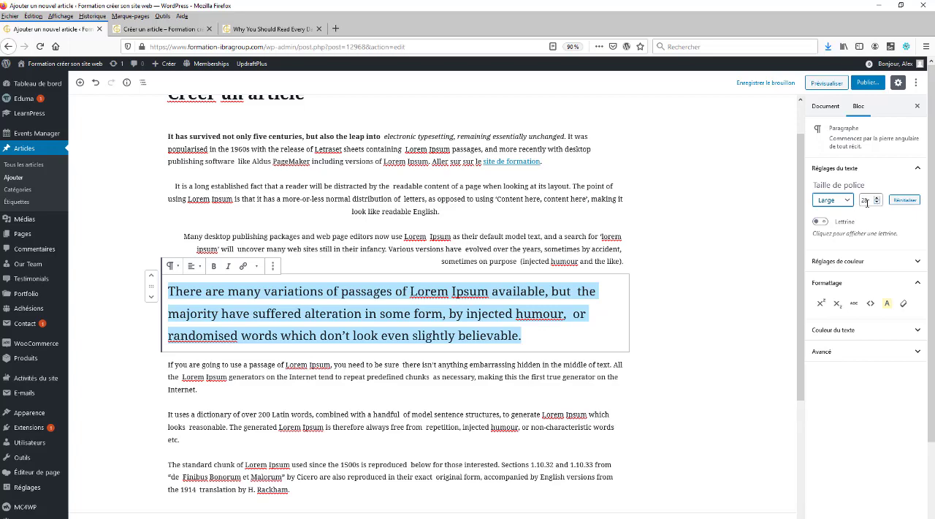
click(866, 199)
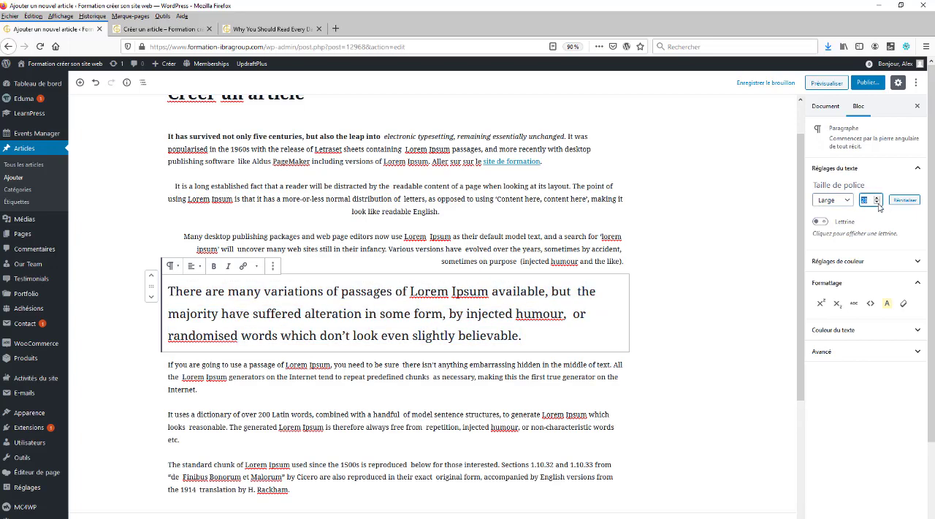
click(878, 203)
click(878, 203)
click(877, 203)
click(878, 203)
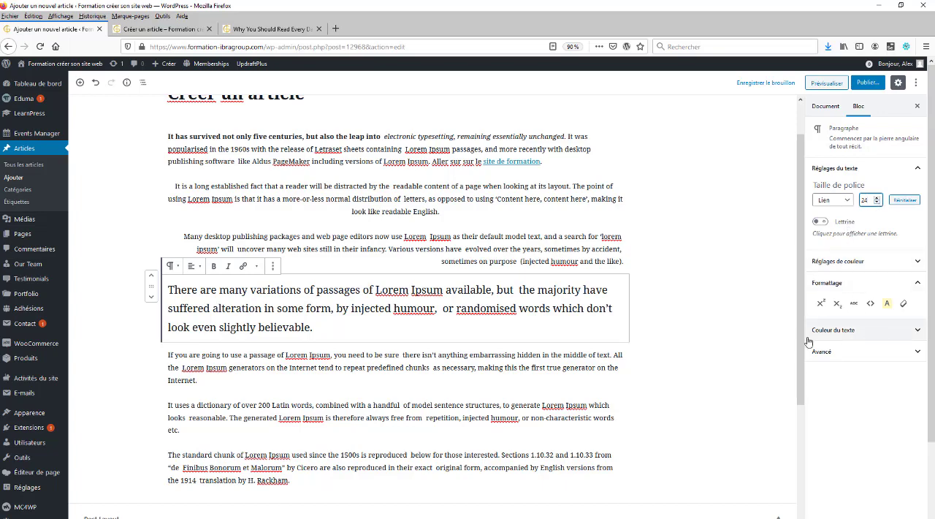
Color the text from "There are many variations" through "by injected humour," green
triple_click(524, 328)
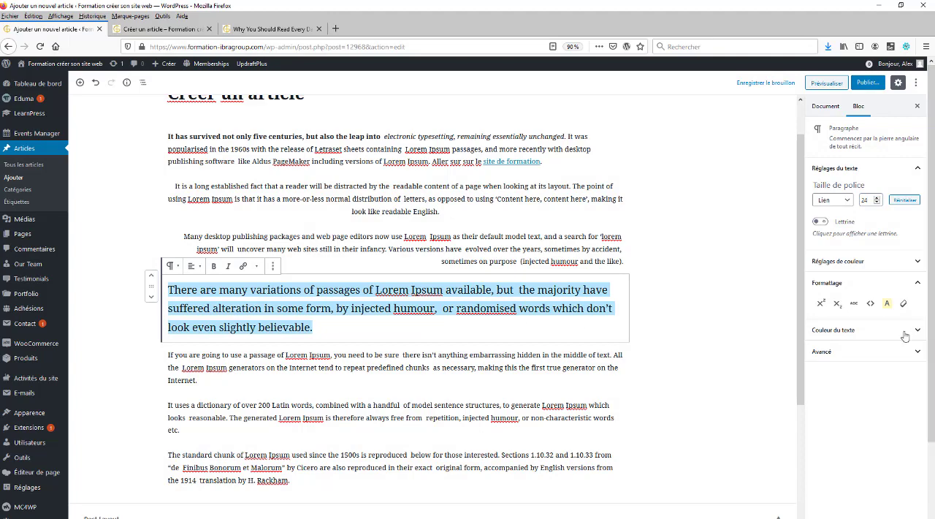
click(500, 305)
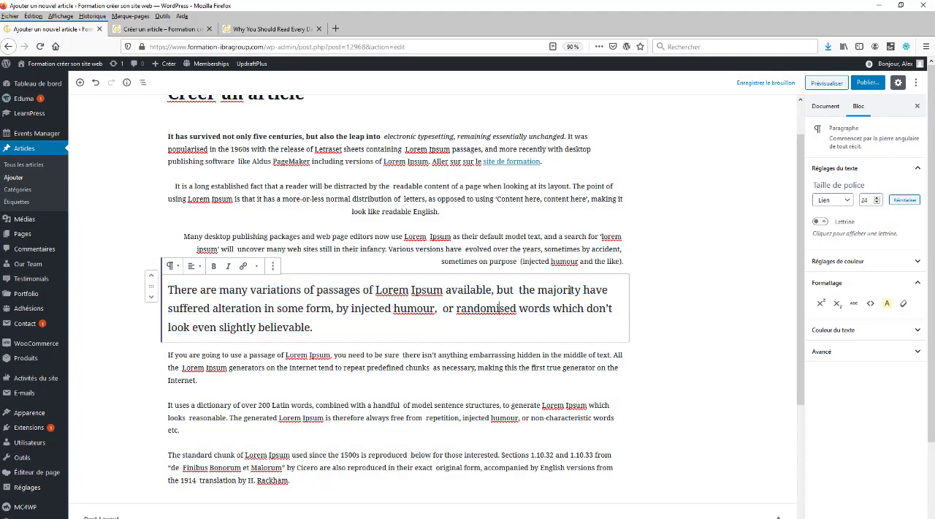
drag(441, 308, 167, 291)
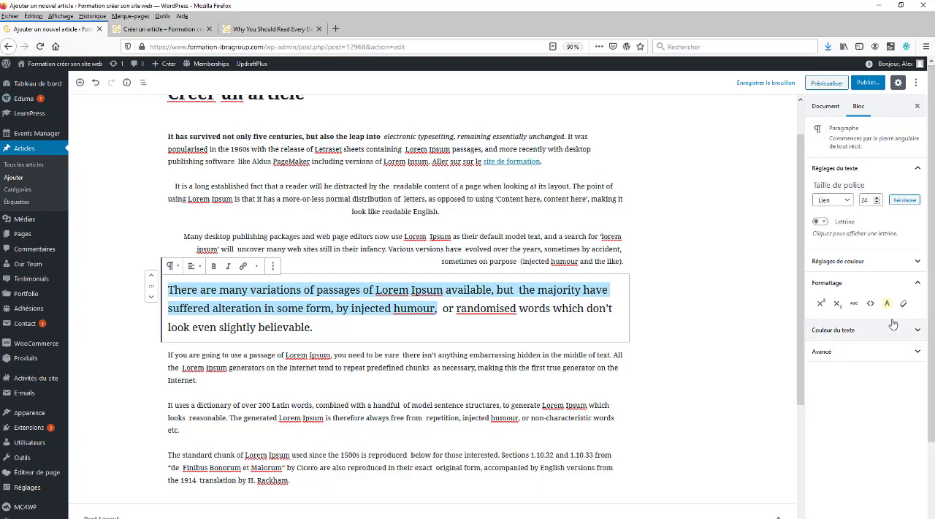
click(918, 333)
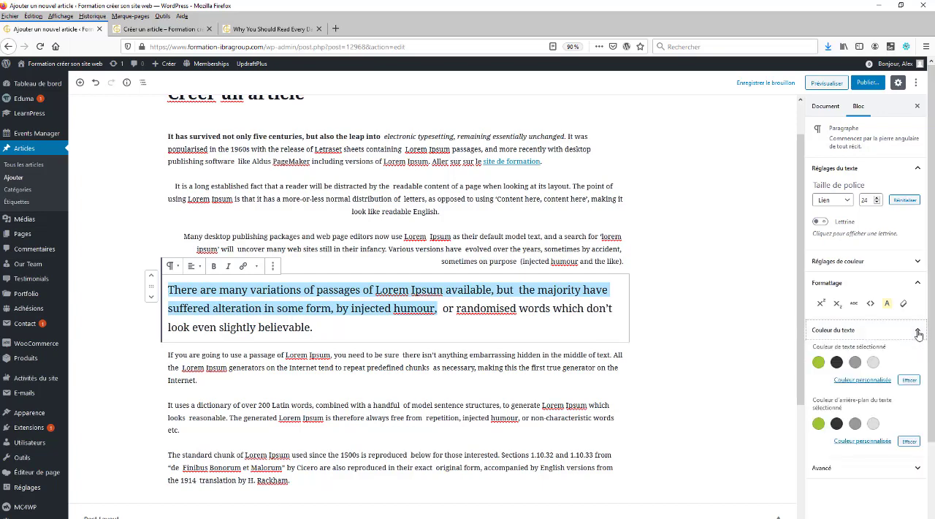
click(818, 362)
click(537, 310)
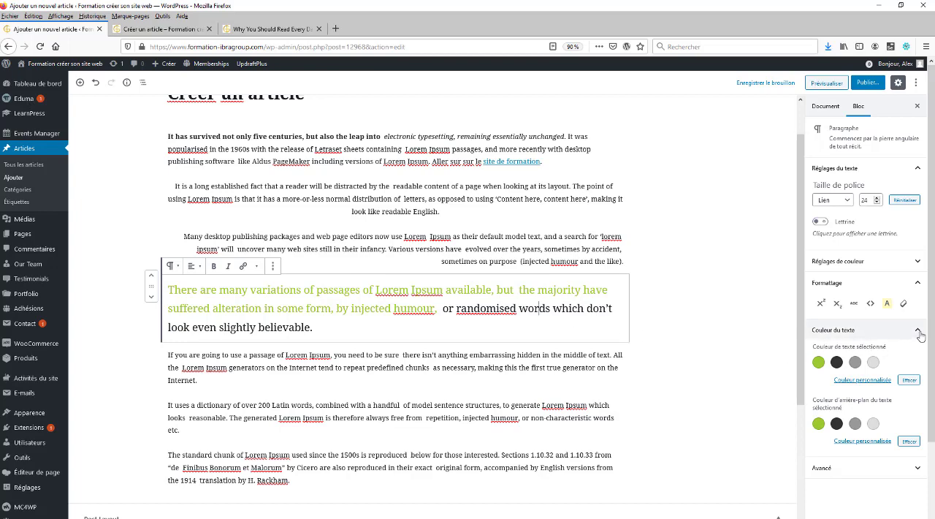
Collapse the text color settings and show the block's advanced settings for additional CSS classes
scroll(919, 337, down, 2)
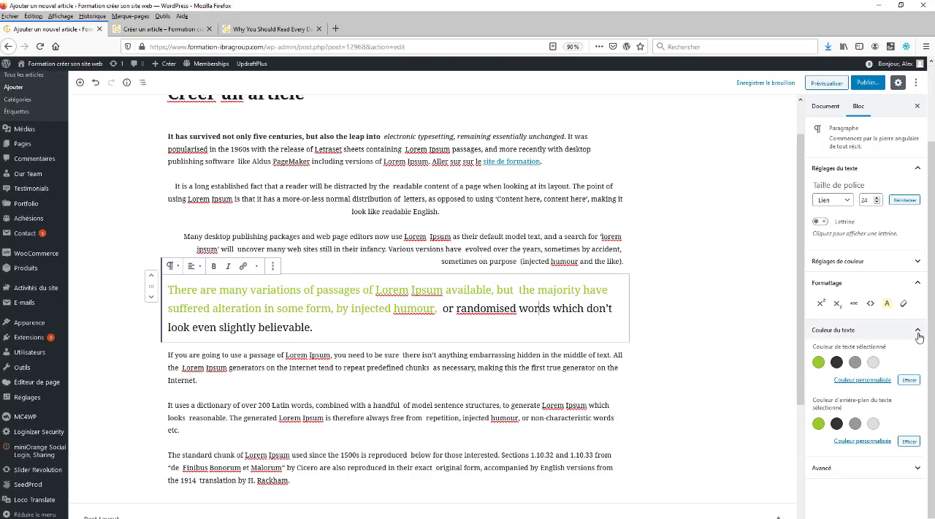
click(919, 335)
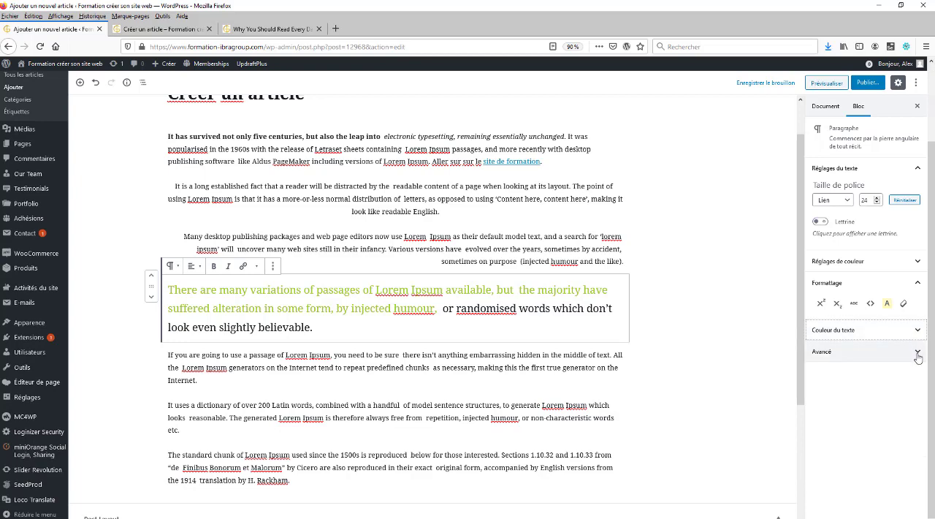
click(917, 351)
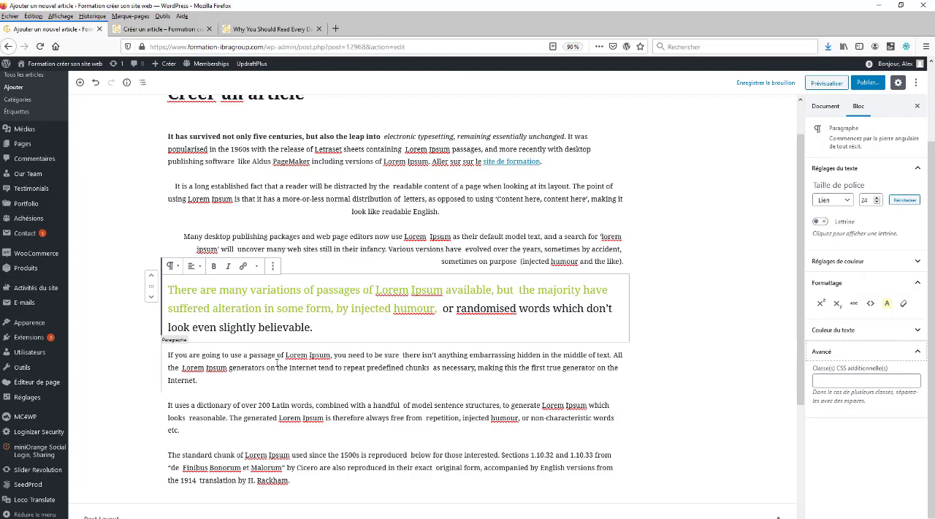
Highlight "or randomised words which don't look even slightly believable." in yellow in the fourth paragraph
drag(445, 308, 455, 325)
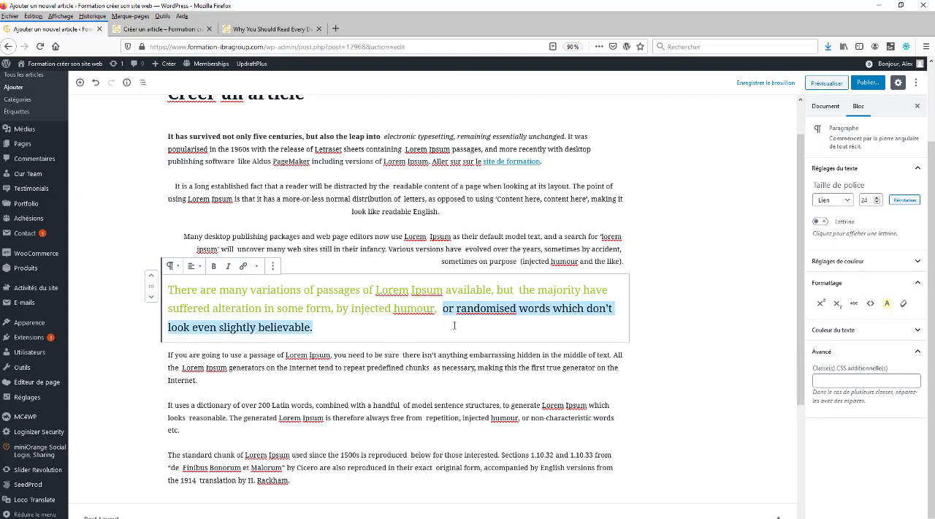
click(887, 303)
click(486, 342)
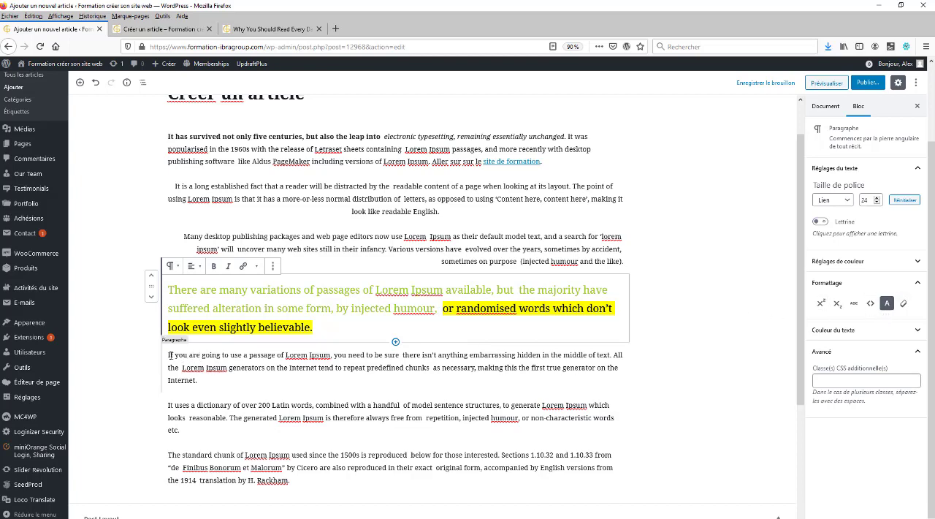
Strike through the word "going" in the paragraph starting "If you are going to use"
double_click(212, 355)
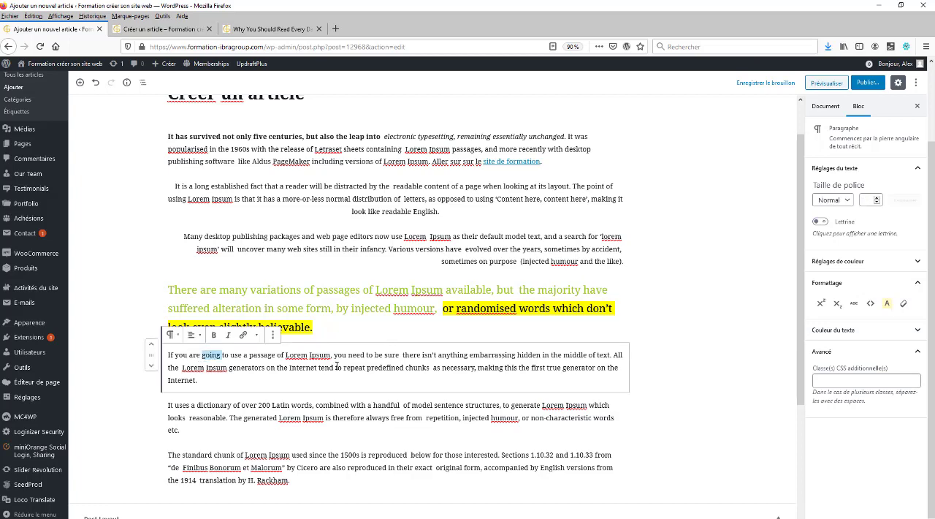
click(853, 302)
click(475, 368)
Preview the article to check its alignment, font size, color, highlight and strikethrough, and return to the editor
click(826, 83)
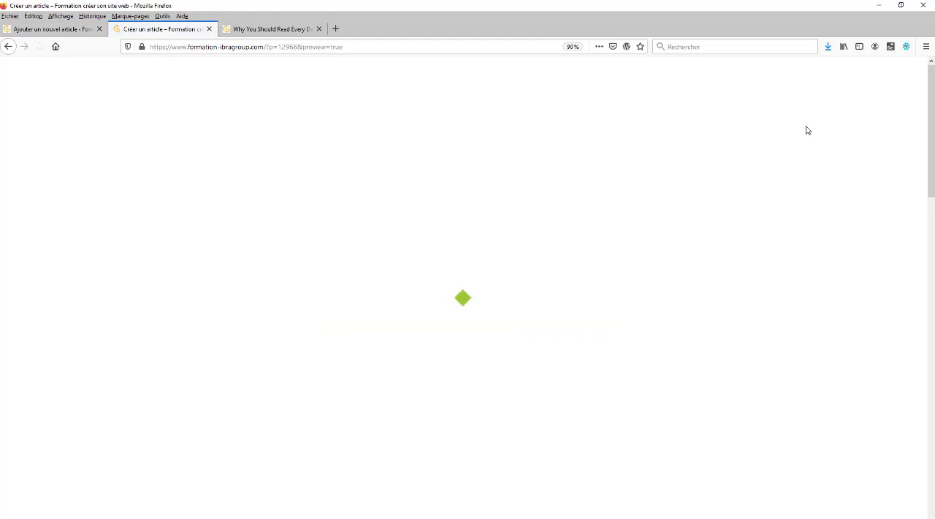
scroll(735, 285, down, 4)
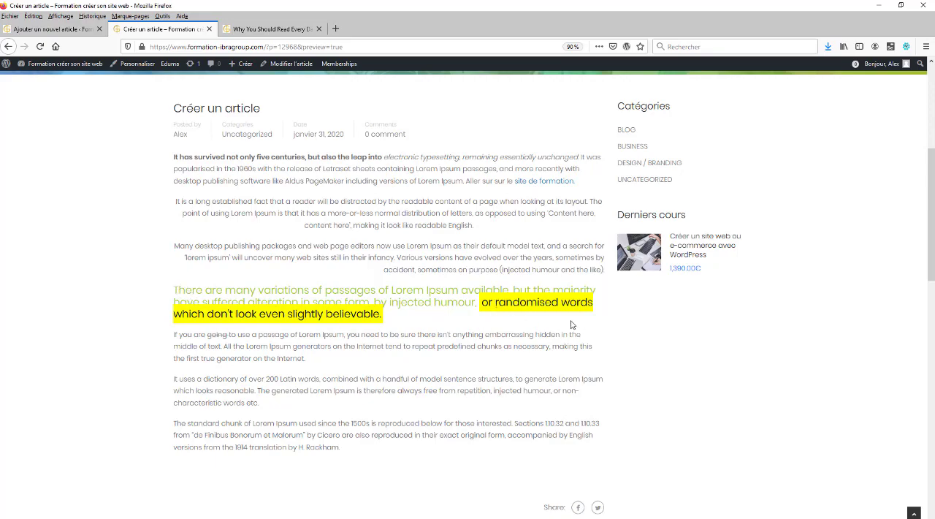
click(73, 29)
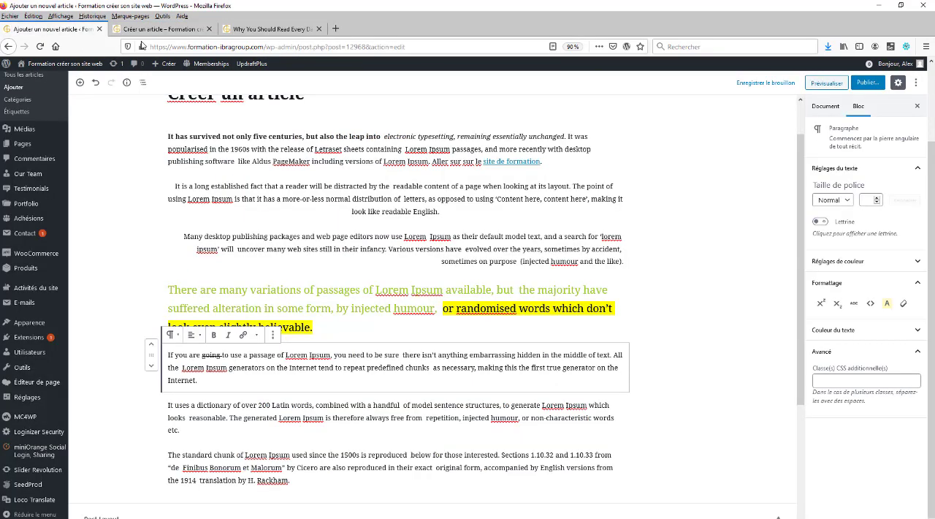
Move the paragraph starting "If you are going to use" to the end of the article
scroll(598, 277, down, 2)
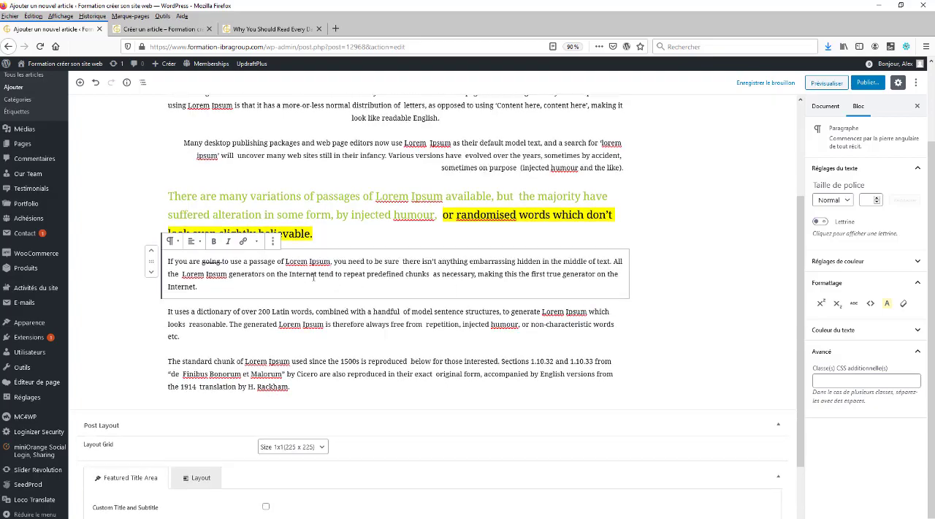
click(151, 273)
click(151, 253)
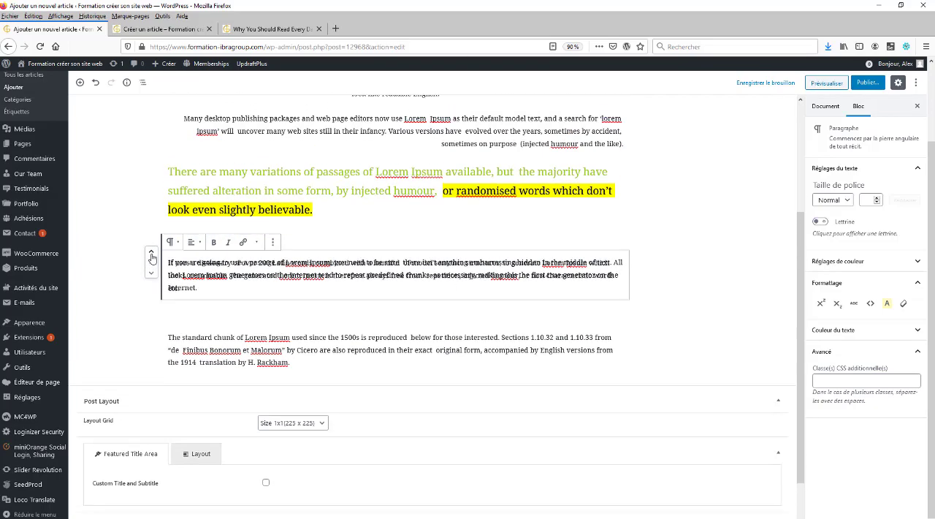
click(151, 272)
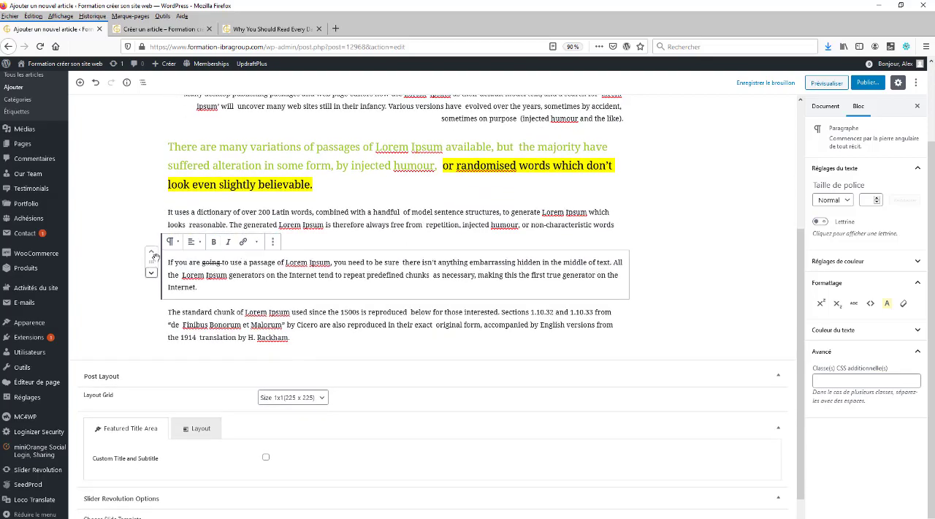
drag(152, 262, 185, 341)
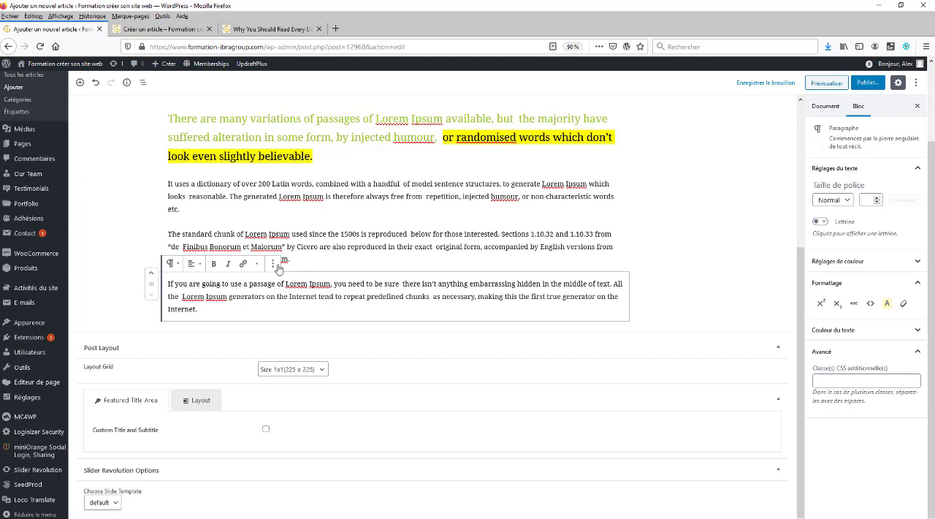
Check the additional text controls available for the last paragraph and close them
click(257, 264)
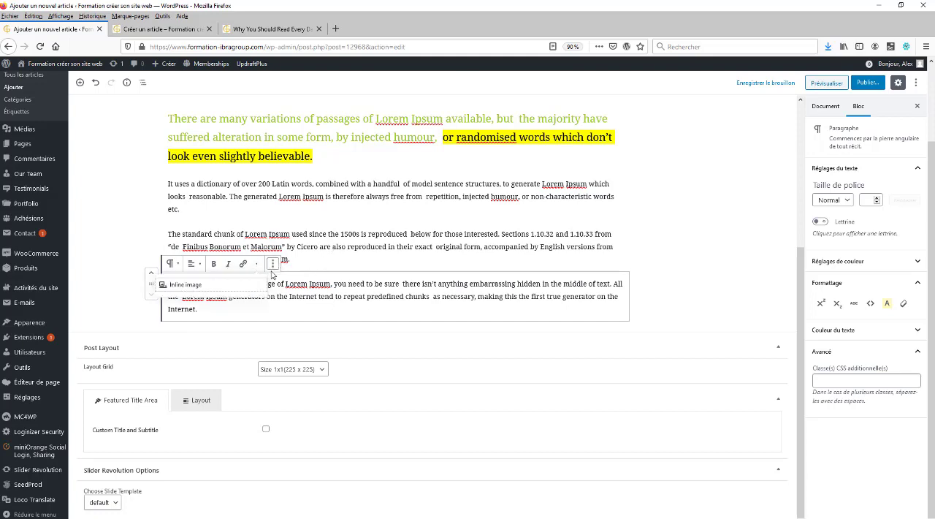
click(364, 247)
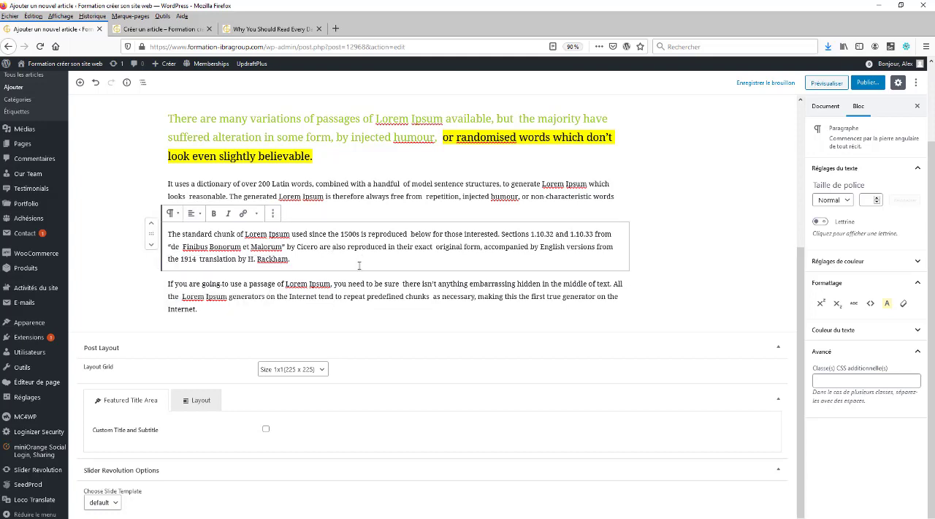
triple_click(270, 292)
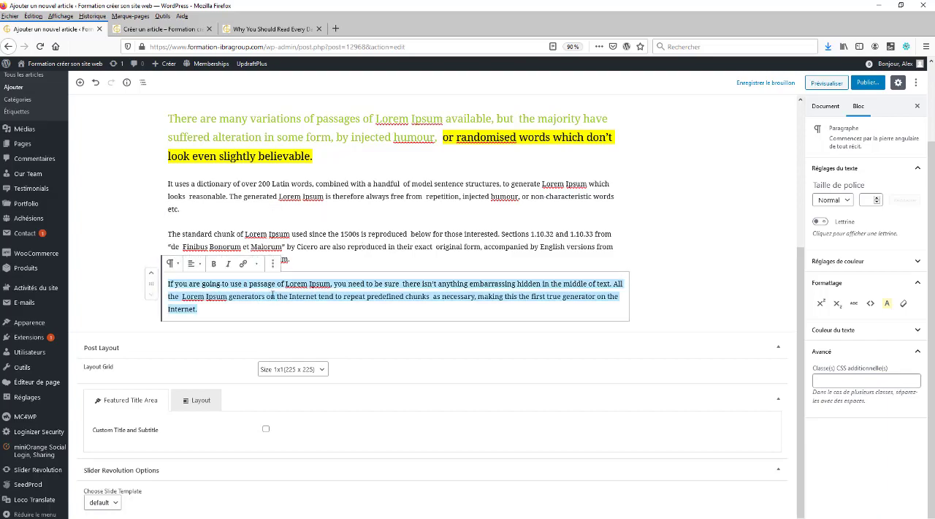
scroll(189, 276, up, 3)
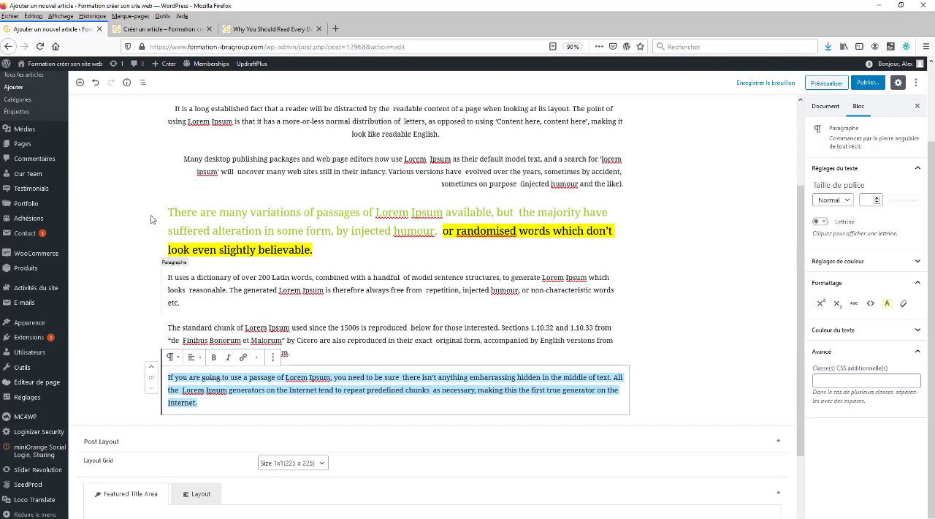
scroll(146, 271, up, 2)
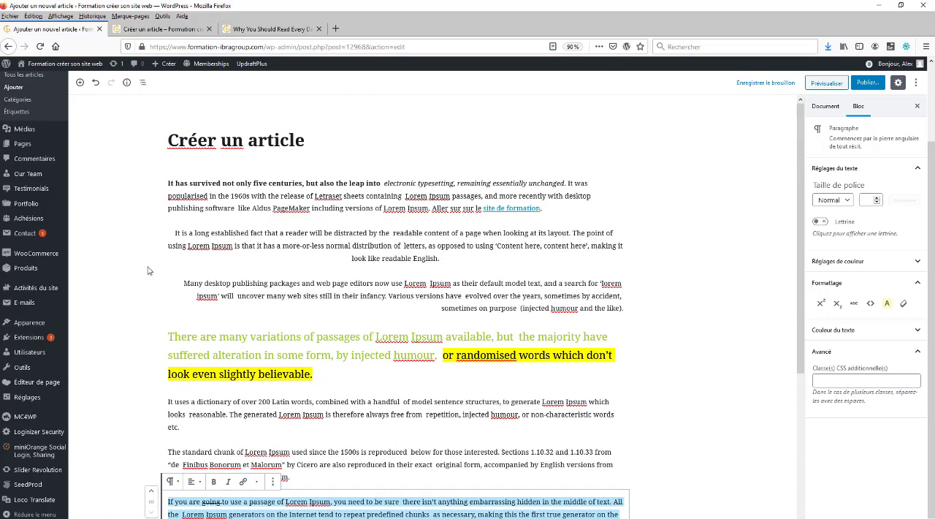
scroll(425, 341, down, 3)
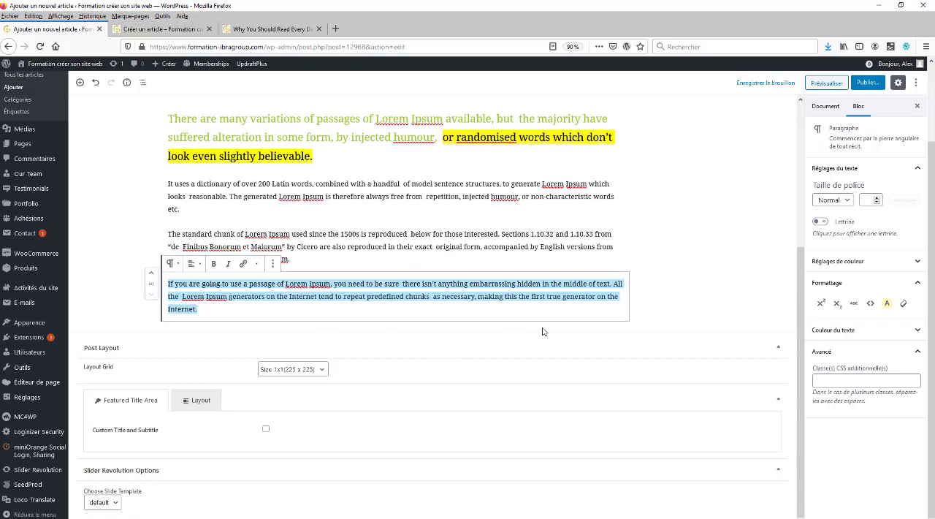
click(694, 298)
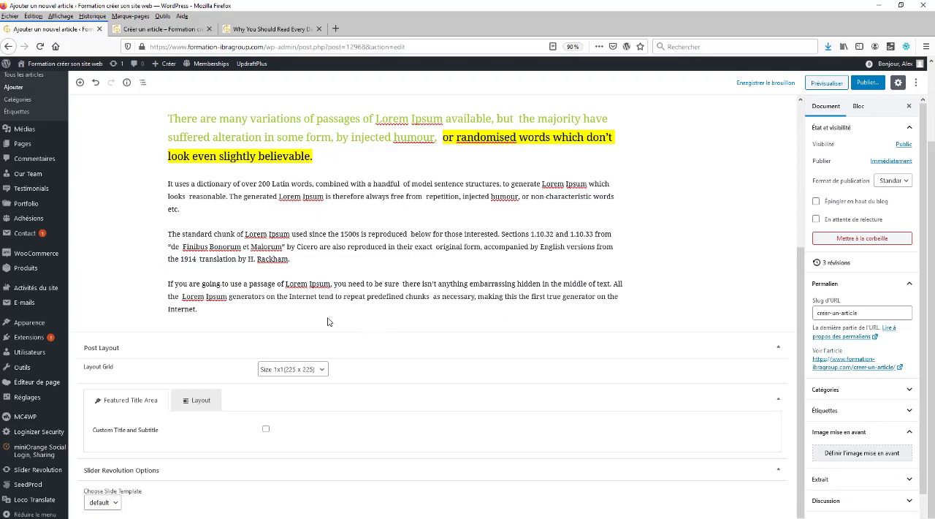
click(176, 272)
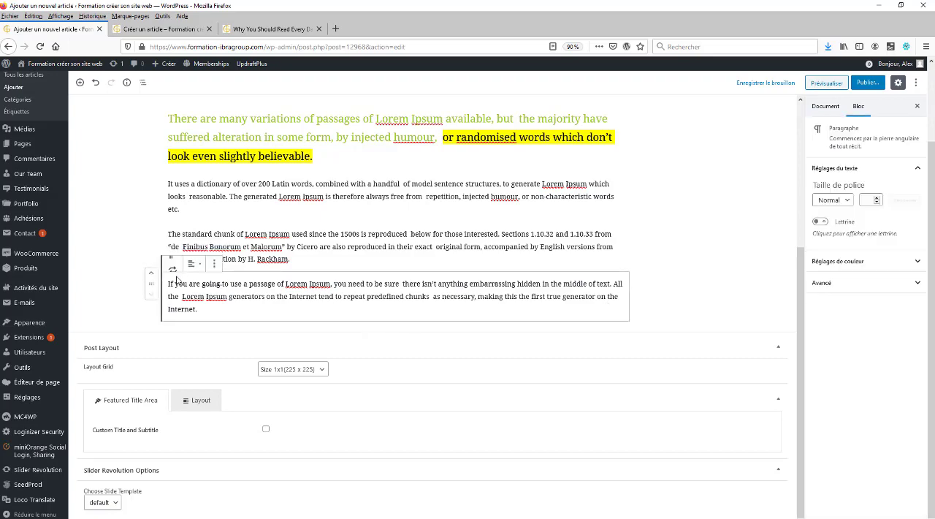
scroll(219, 234, up, 5)
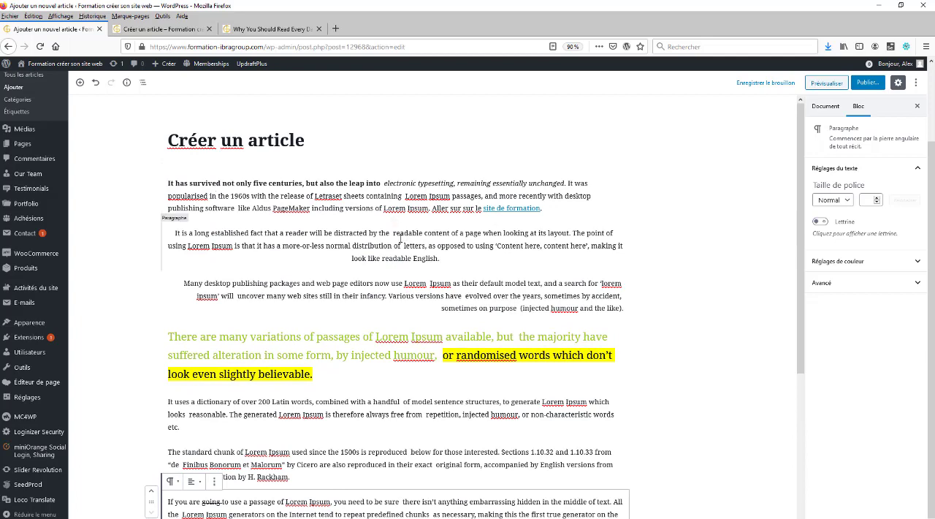
Add an H2 heading block reading "Gros titre" at the end of the article
click(80, 84)
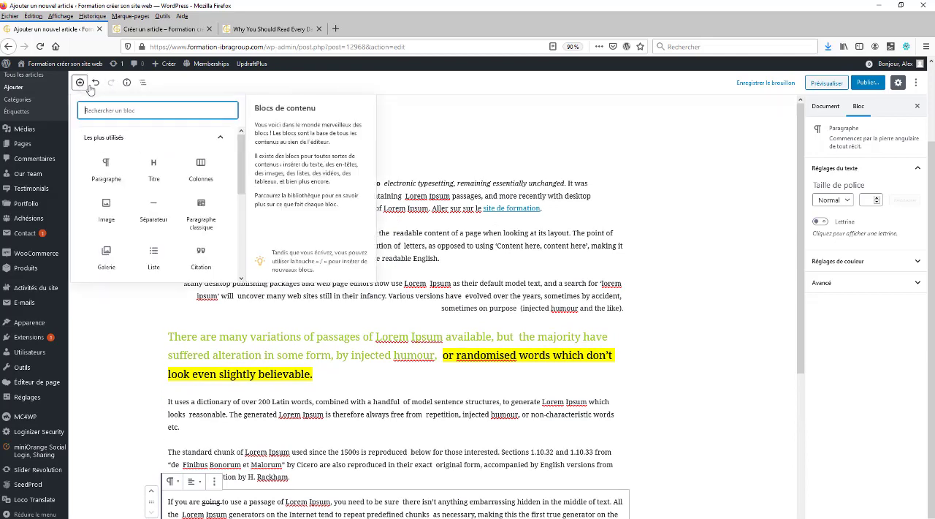
click(519, 148)
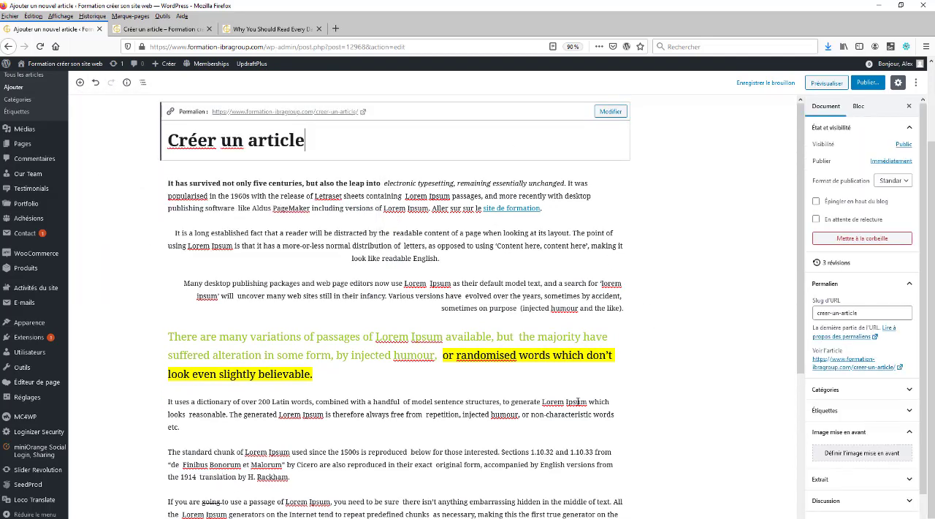
scroll(575, 343, down, 5)
scroll(575, 343, up, 5)
click(77, 83)
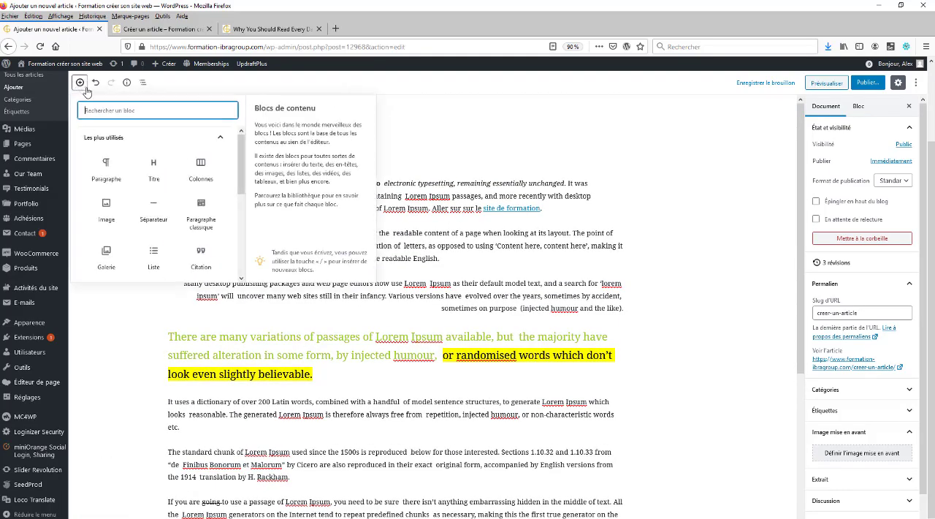
click(156, 169)
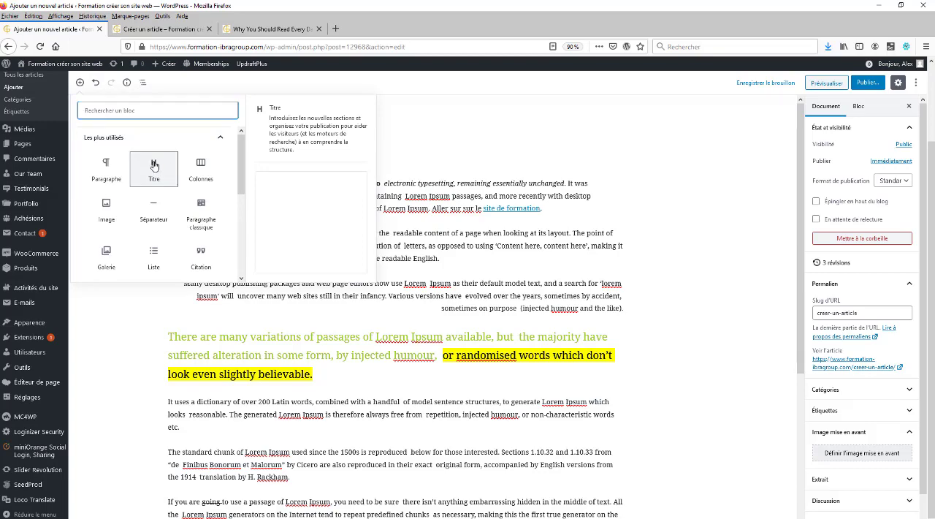
scroll(254, 249, down, 5)
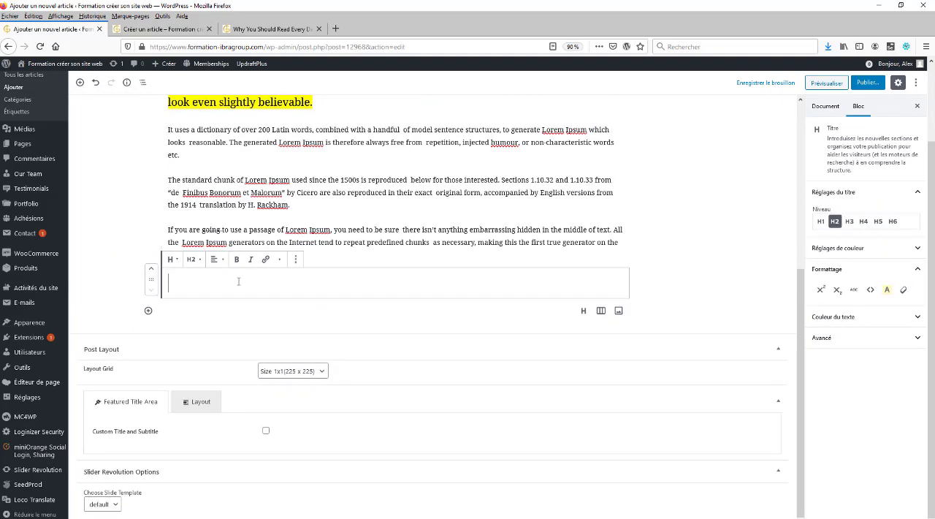
text(Gros titre)
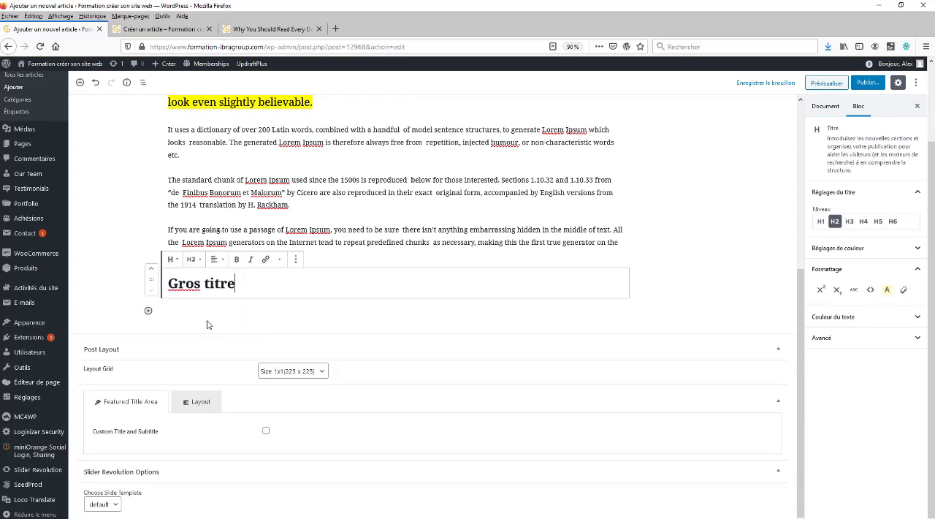
Check the available levels for the "Gros titre" heading and center its text
key(ctrl+shift+Left)
key(ctrl+shift+Left)
click(218, 261)
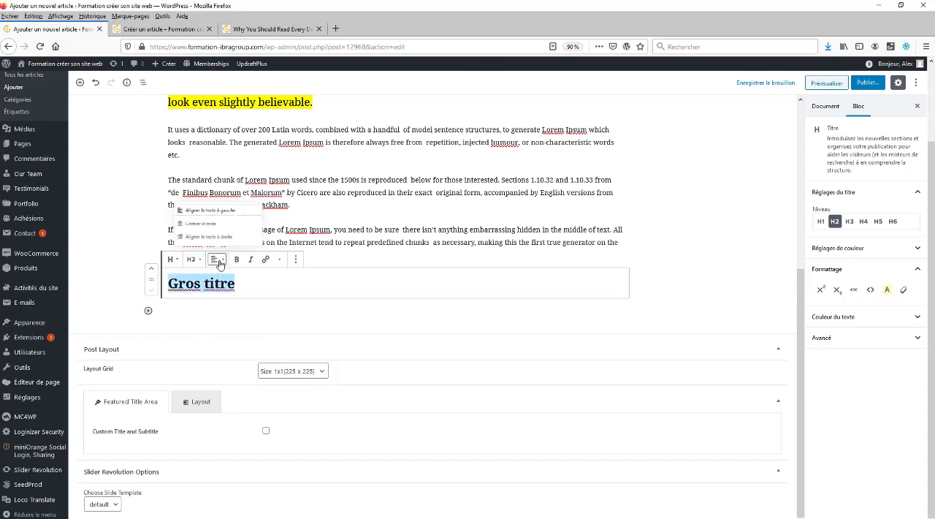
click(192, 259)
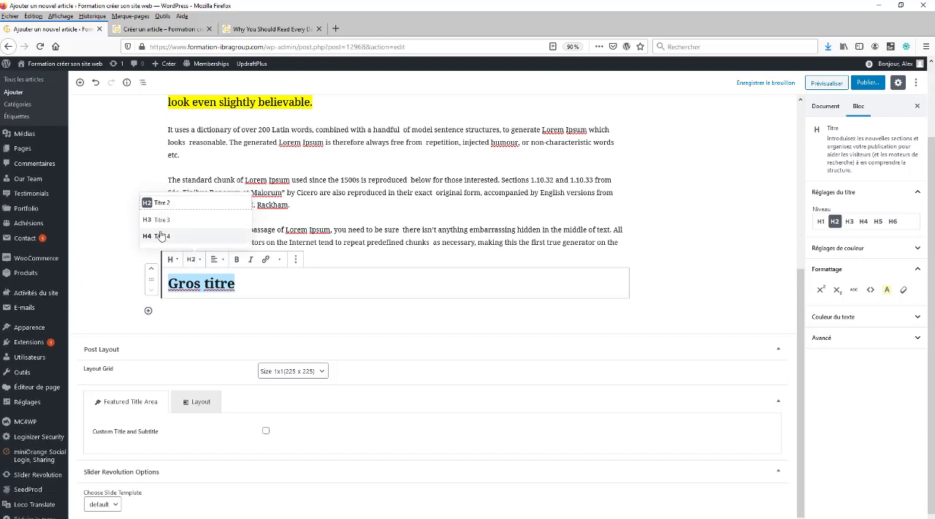
click(264, 285)
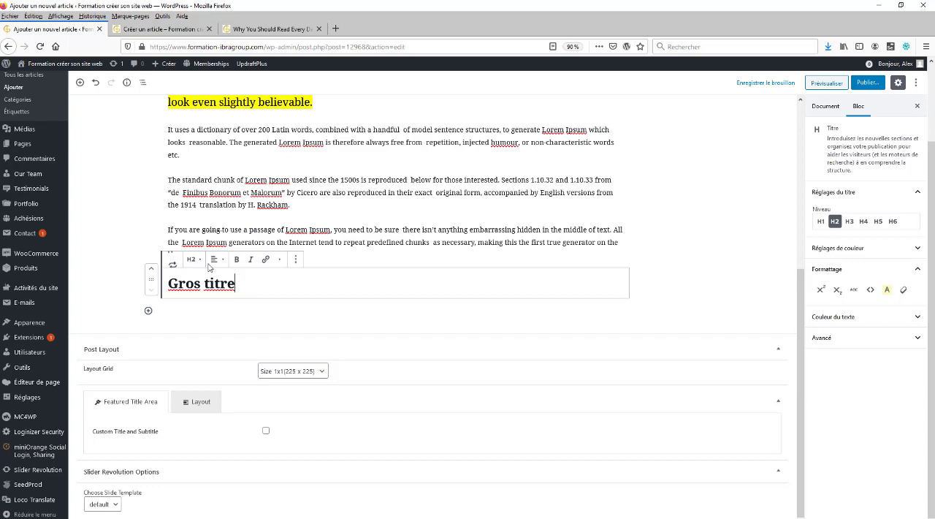
triple_click(220, 283)
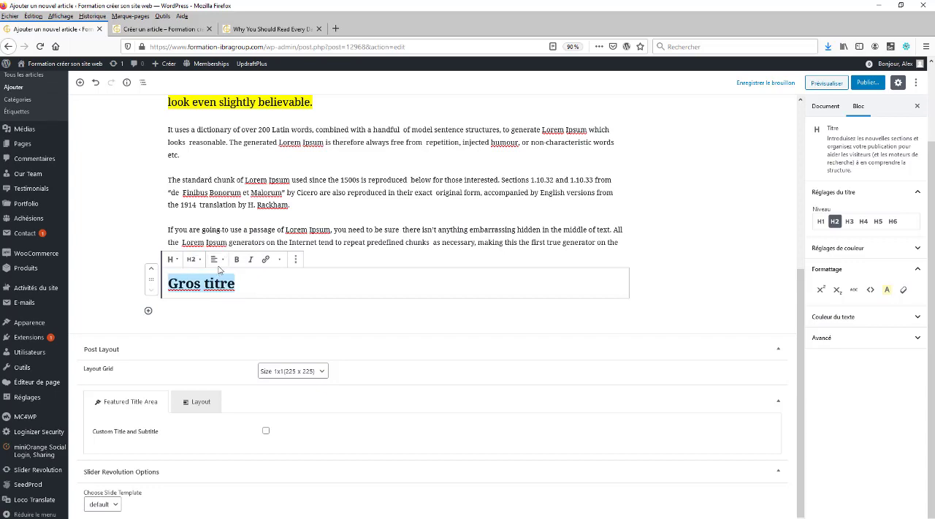
click(217, 260)
click(199, 220)
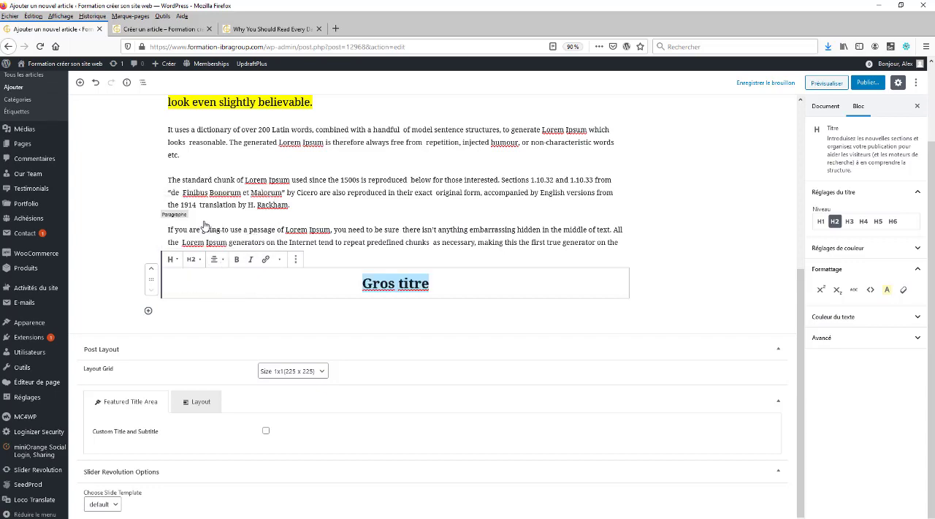
Insert a columns block with two equal columns below the "Gros titre" heading
click(148, 311)
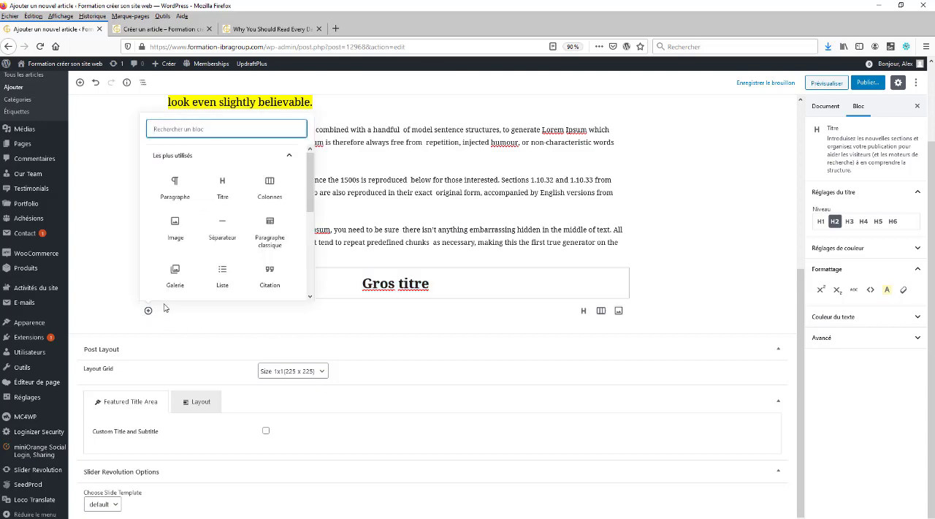
click(269, 191)
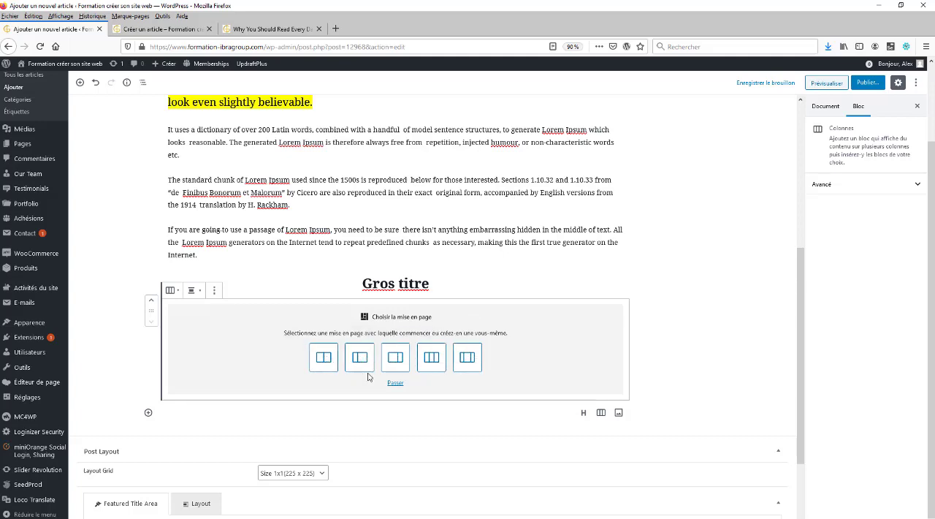
click(323, 357)
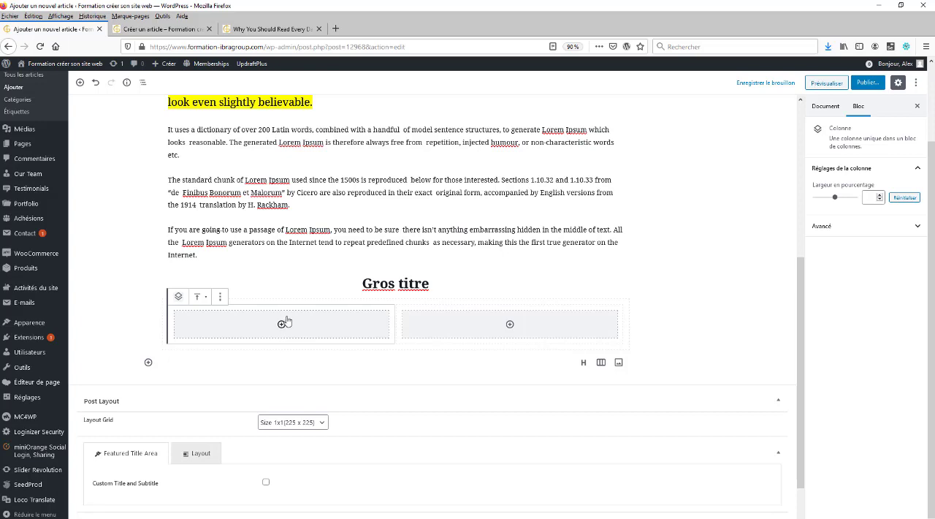
Add a paragraph block in the first column and paste the text starting "If you are going to use" into it
click(282, 323)
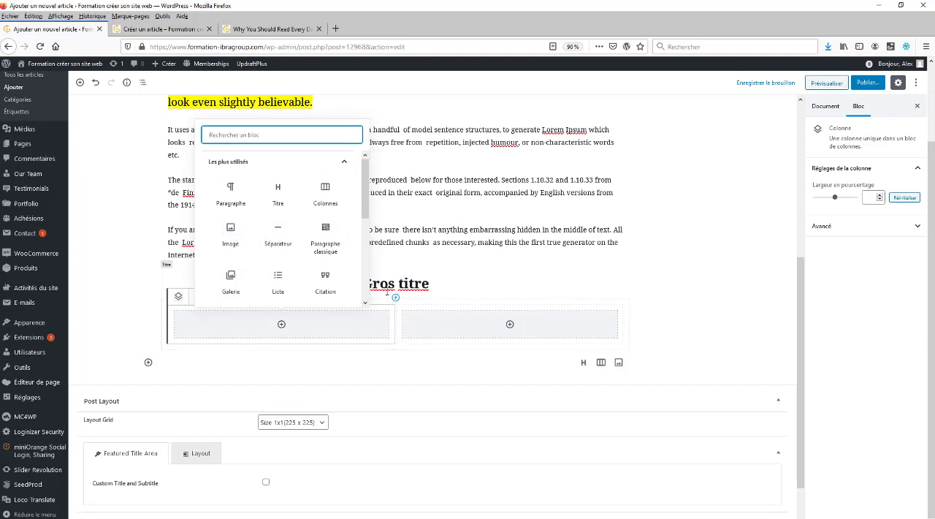
click(281, 326)
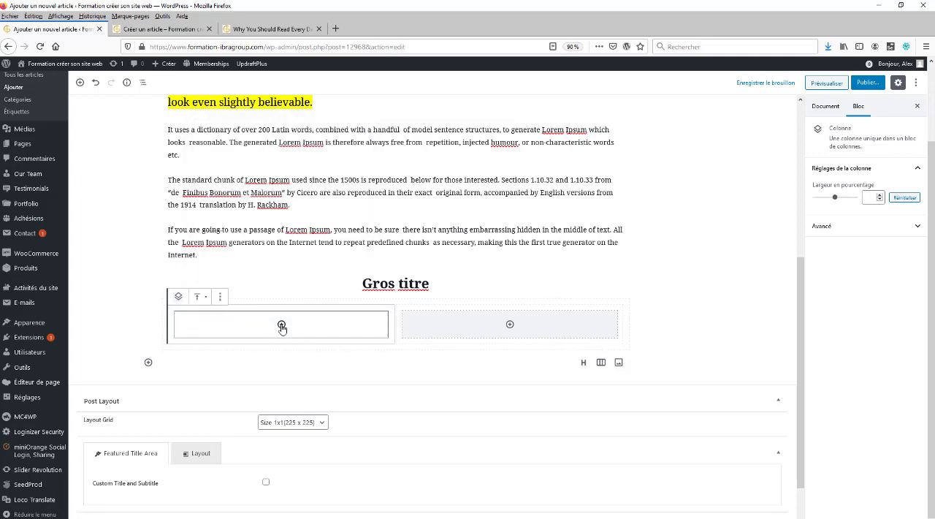
click(282, 326)
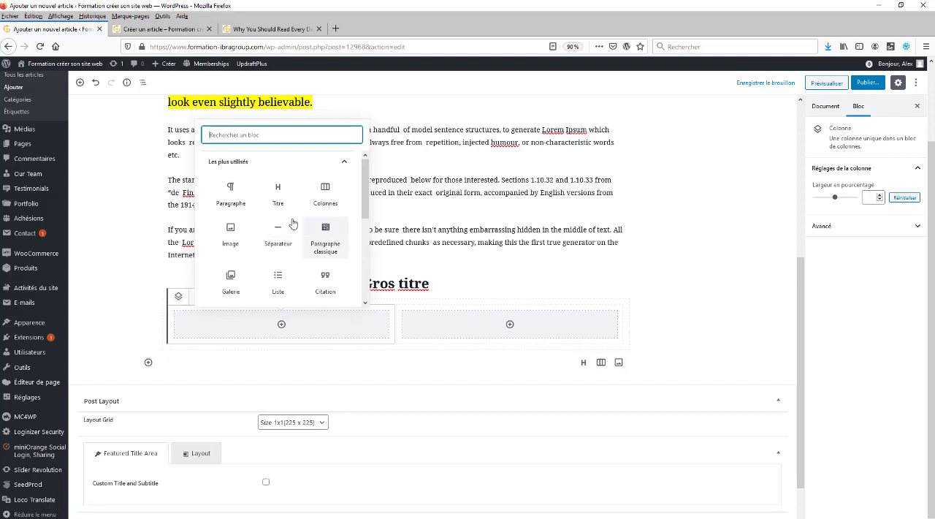
click(229, 194)
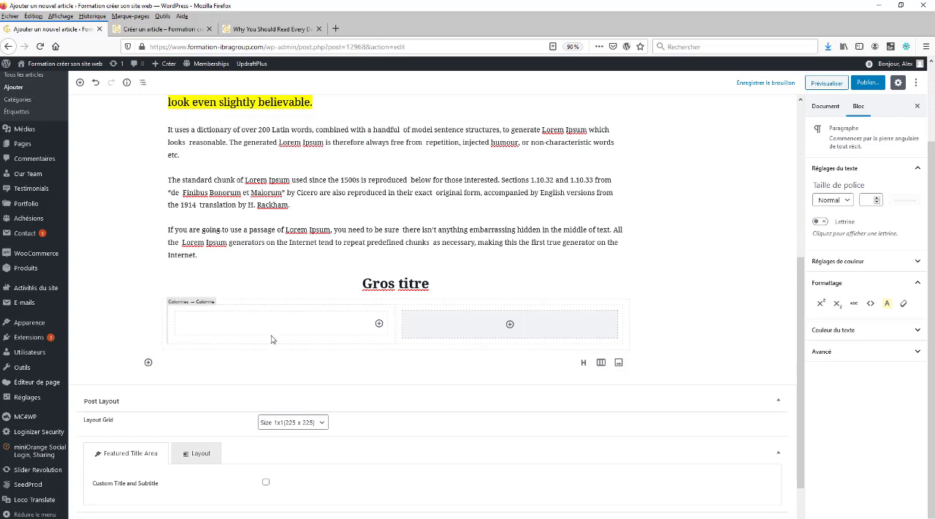
text(If you are going to use a passage of Lorem Ipsum, you need to be sure there isn't anything embarrassing hidden in the middle of text. All the Lorem Ipsum generators on the Internet tend to repeat predefined chunks as necessary, making this the first true generator on the Internet.)
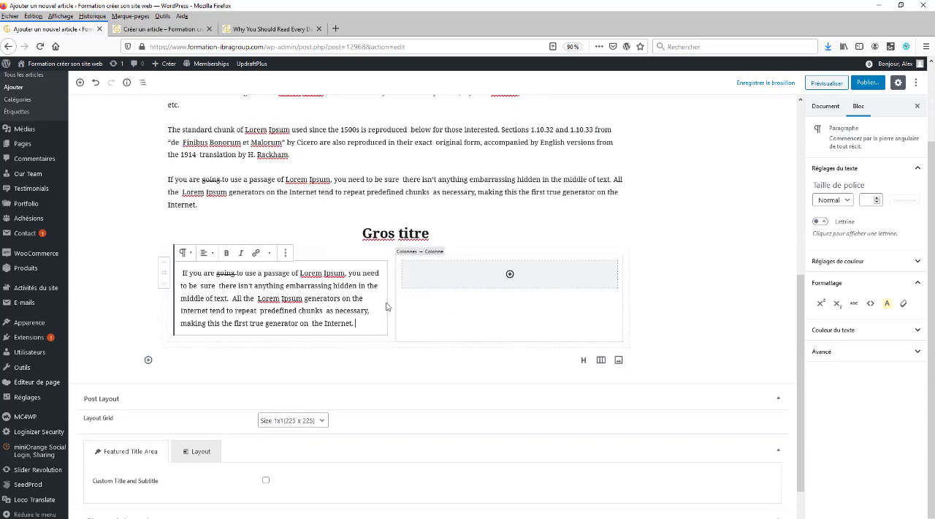
Add an image block in the second column and fill it with our-team-2.jpg from the media library
click(511, 278)
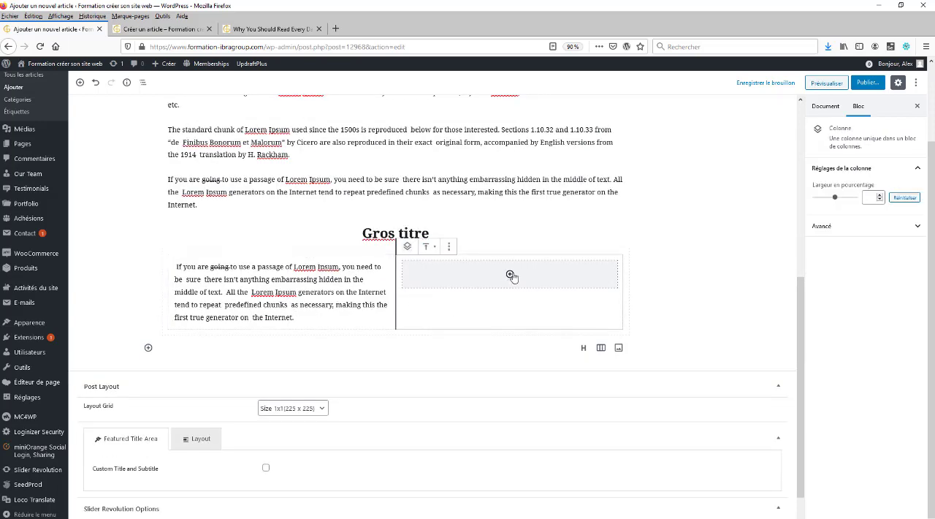
click(511, 276)
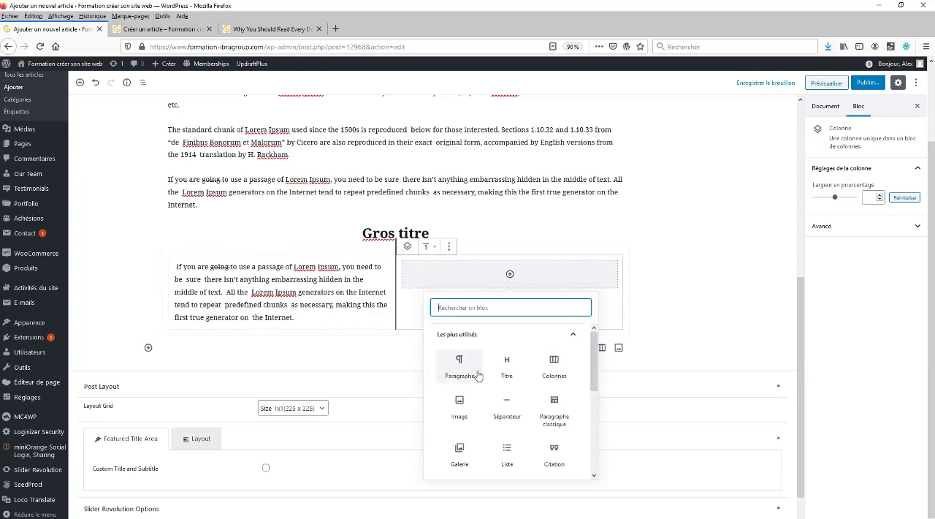
click(459, 402)
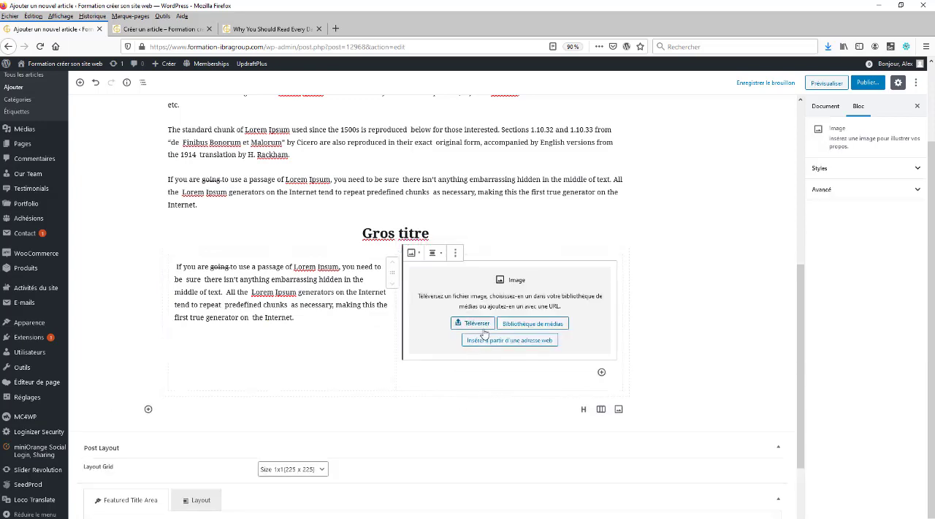
click(522, 327)
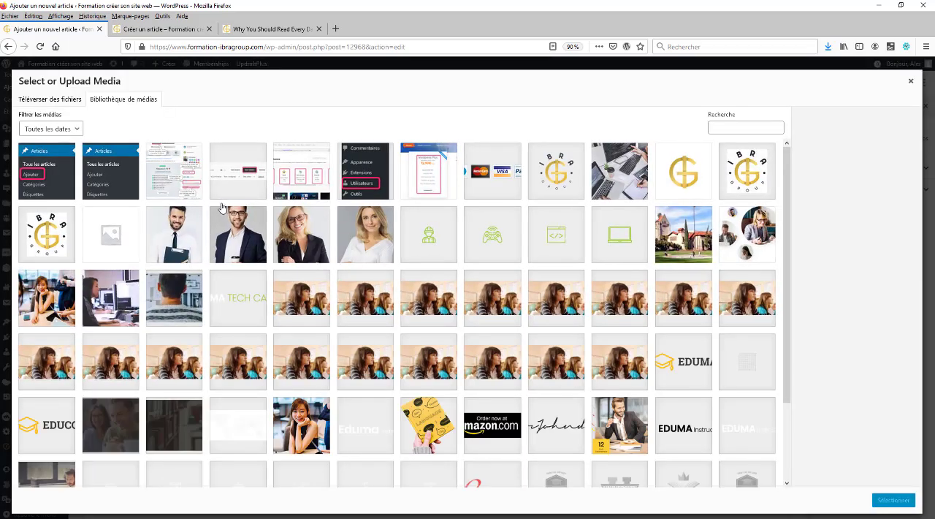
click(187, 243)
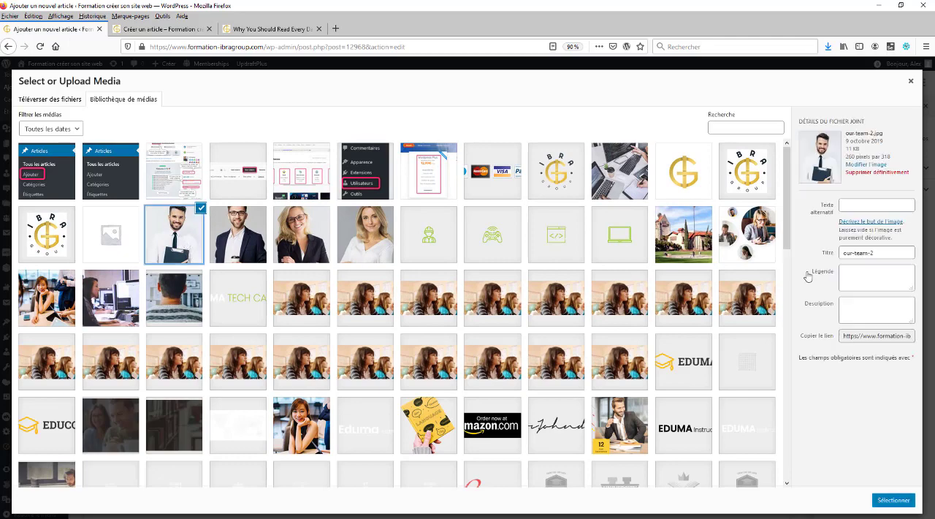
click(892, 499)
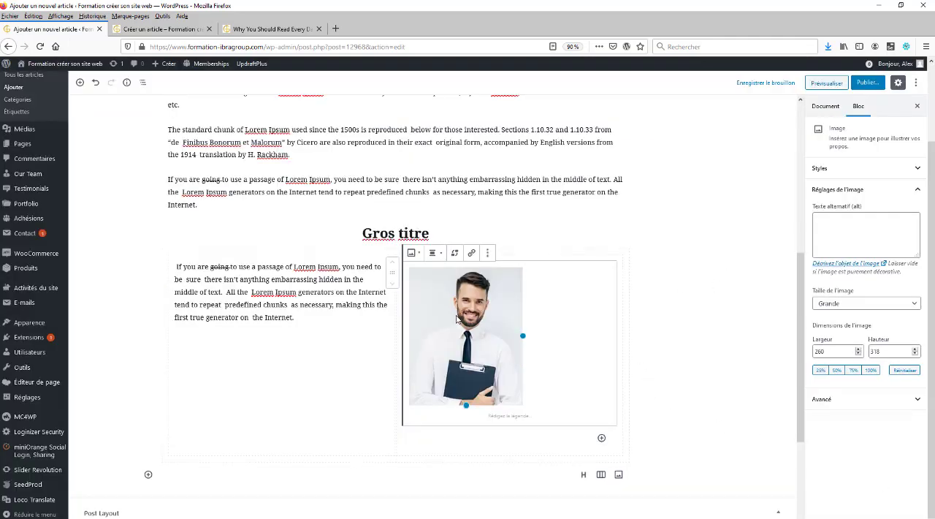
Center the image in the second column and shrink it to about 141 by 172 pixels
click(442, 253)
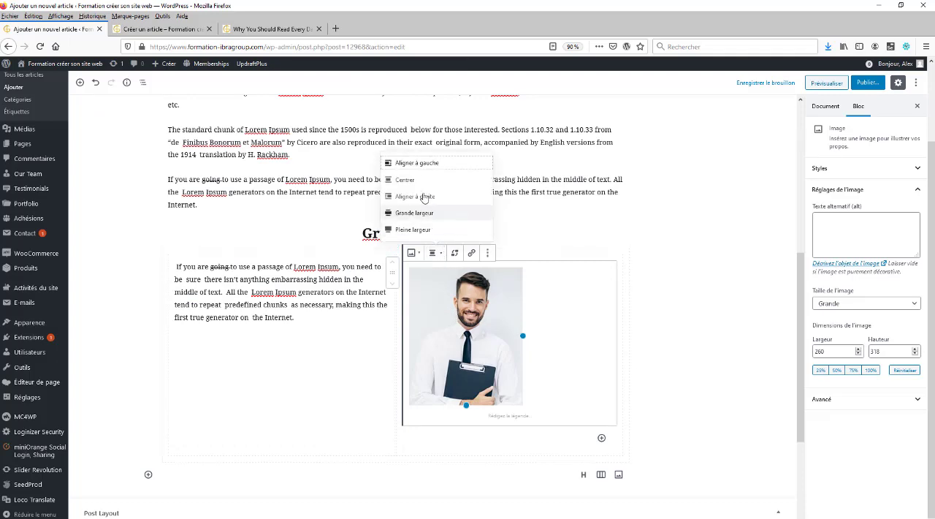
click(404, 181)
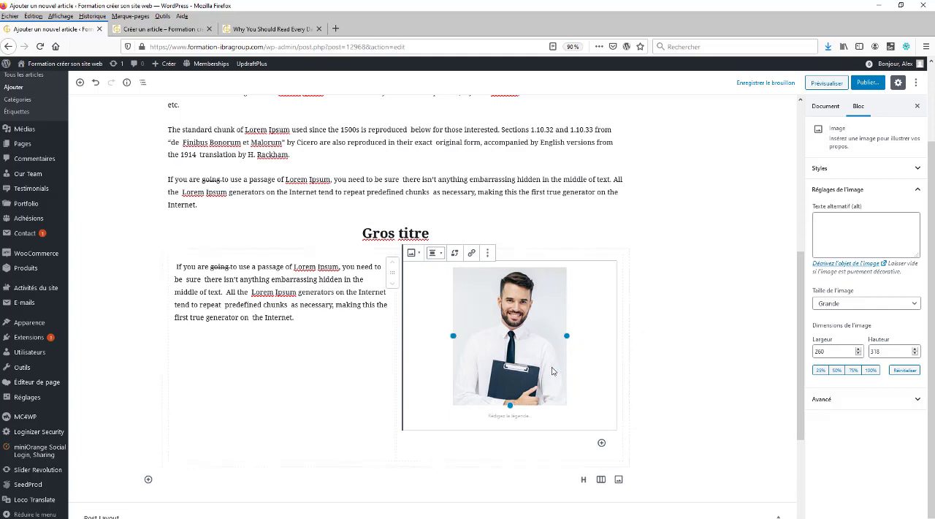
drag(510, 405, 510, 342)
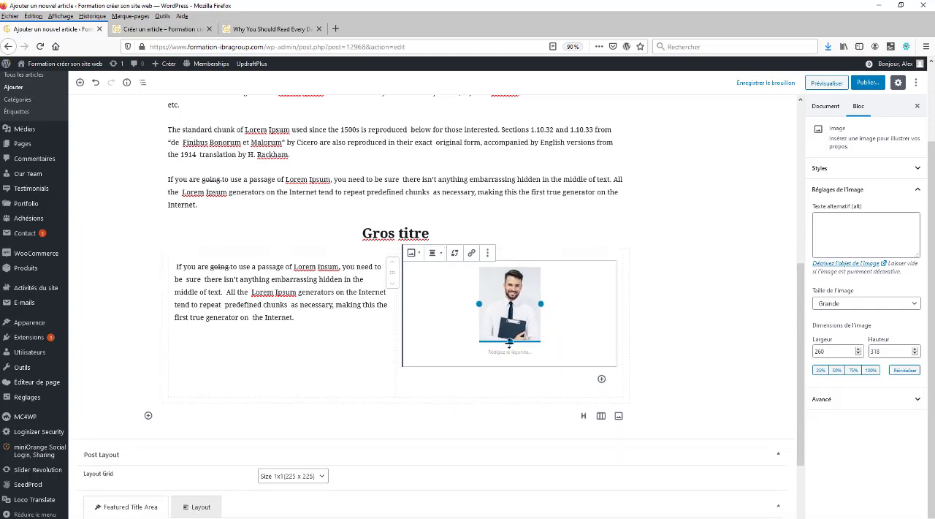
Preview the article and check how the "Gros titre" heading and the text and image columns are laid out
click(826, 83)
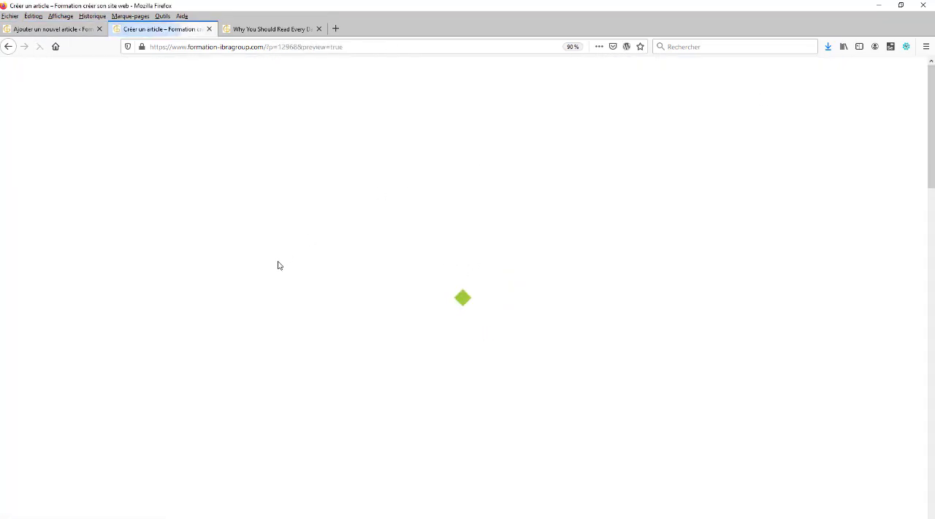
scroll(293, 293, down, 6)
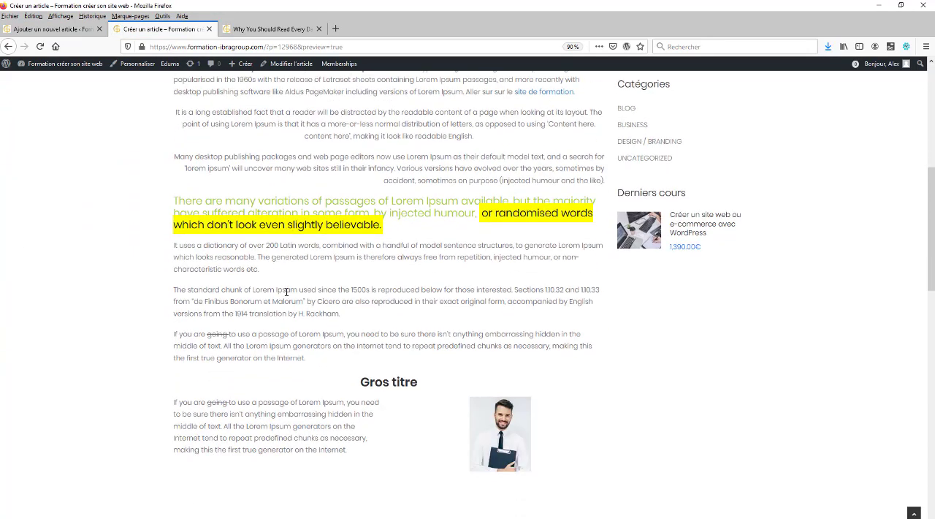
scroll(227, 292, up, 3)
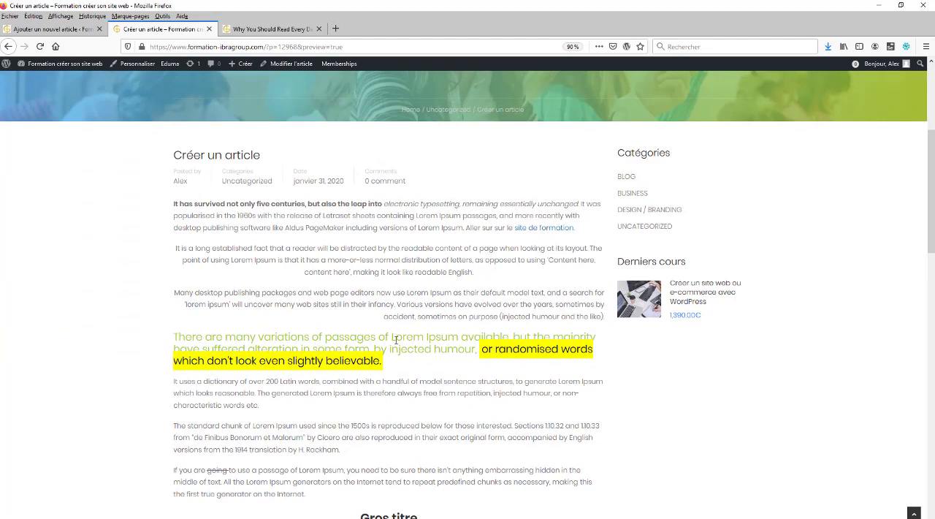
scroll(435, 335, down, 3)
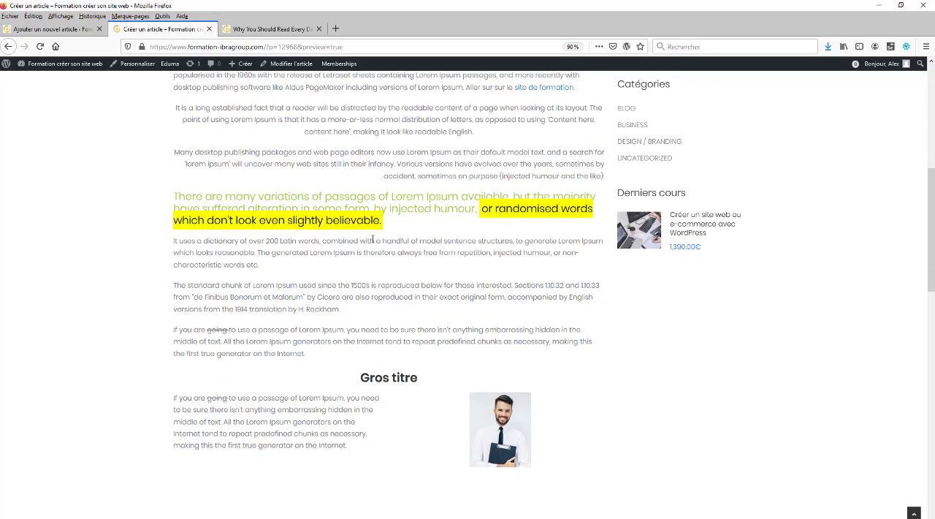
scroll(246, 351, down, 1)
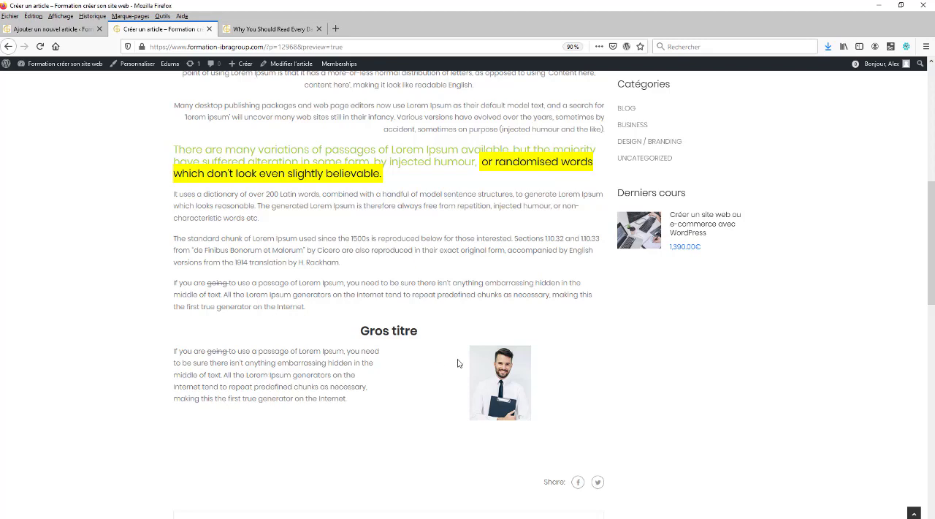
Insert a separator block between the "Gros titre" heading and the two-column block, and preview the article
click(58, 29)
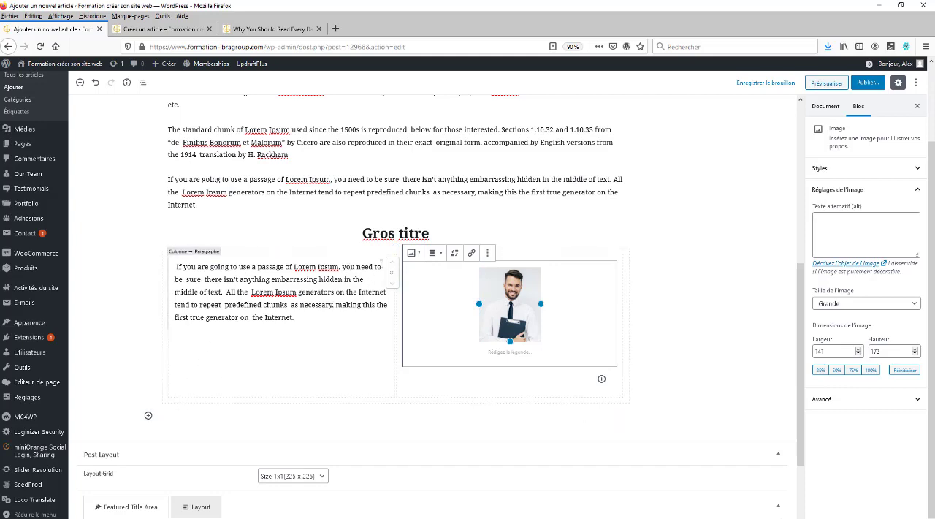
click(395, 250)
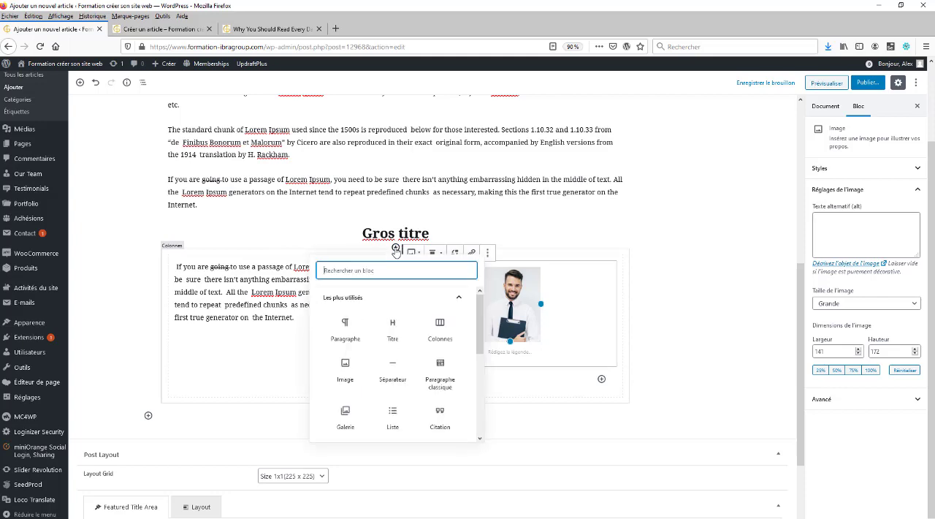
click(398, 361)
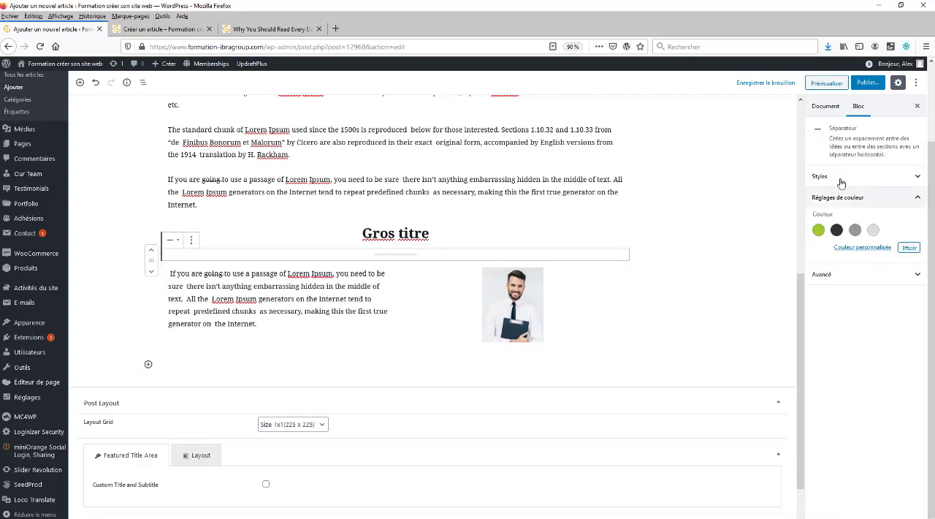
click(827, 83)
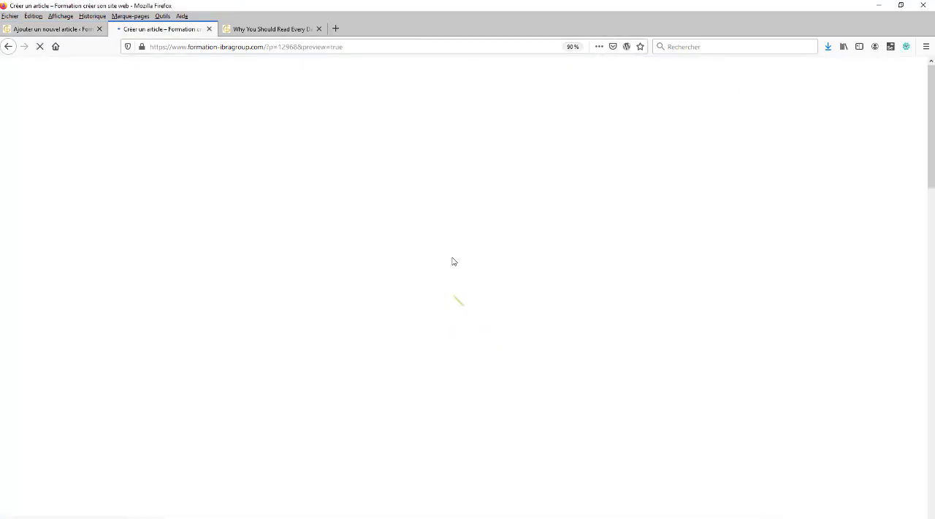
scroll(451, 261, down, 6)
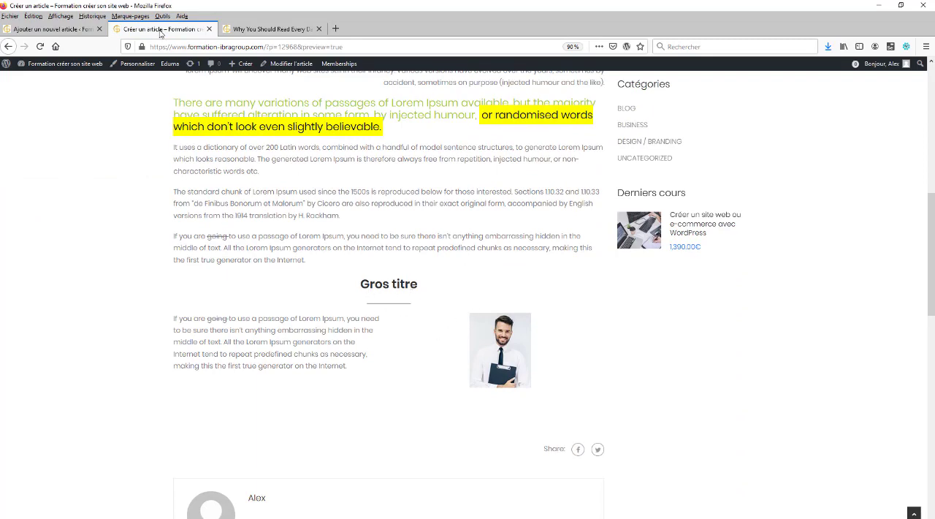
Return to the article editor and change the style of the separator below "Gros titre" to Ligne large
click(57, 30)
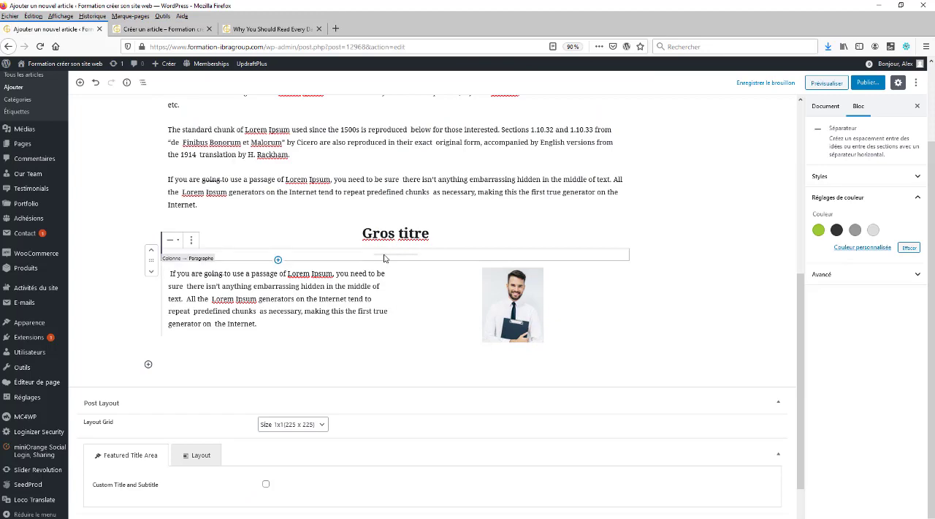
click(396, 257)
click(390, 255)
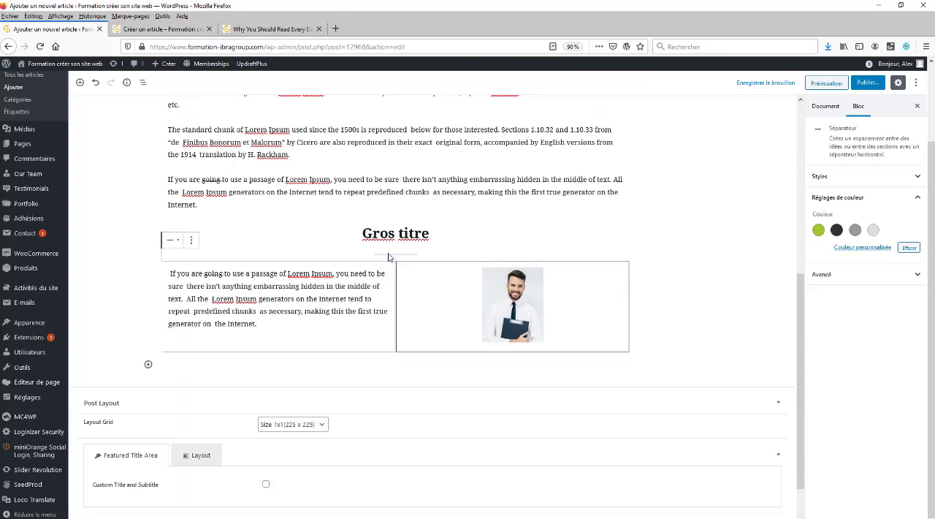
click(192, 241)
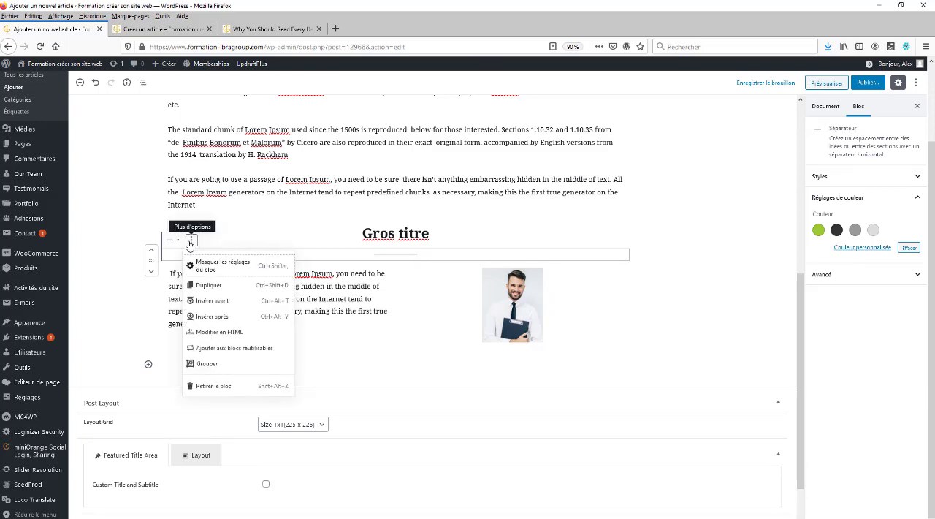
click(172, 240)
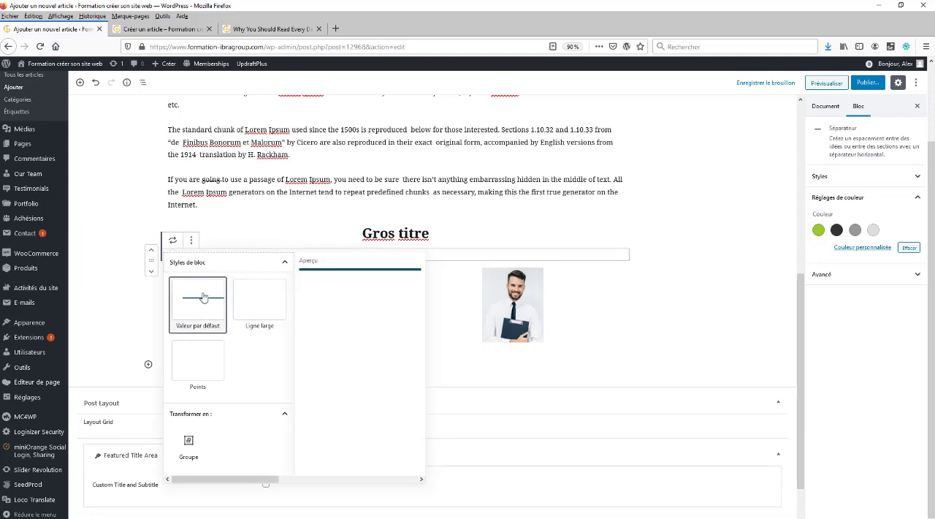
click(259, 305)
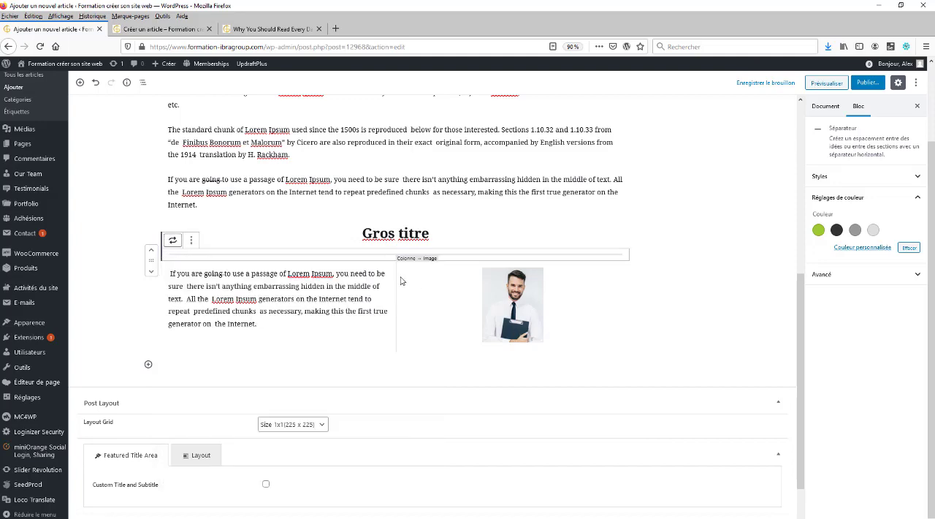
click(192, 241)
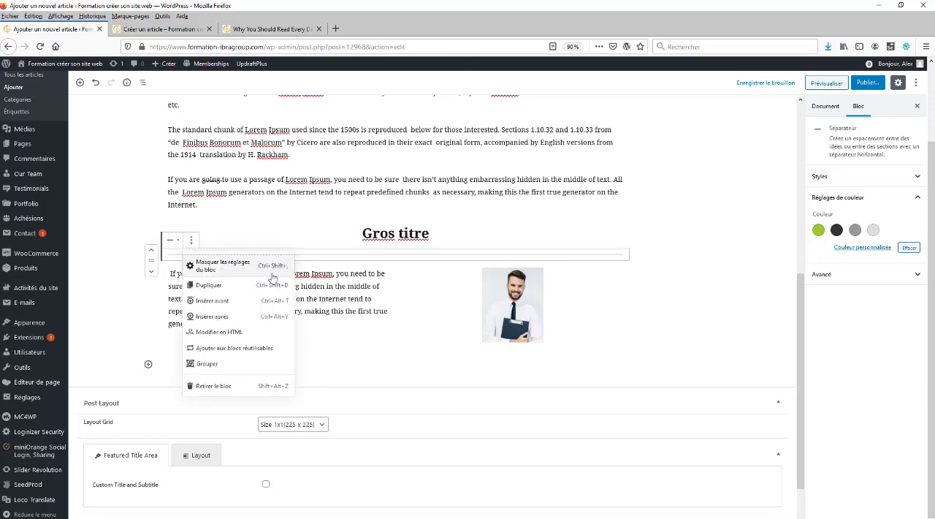
click(339, 314)
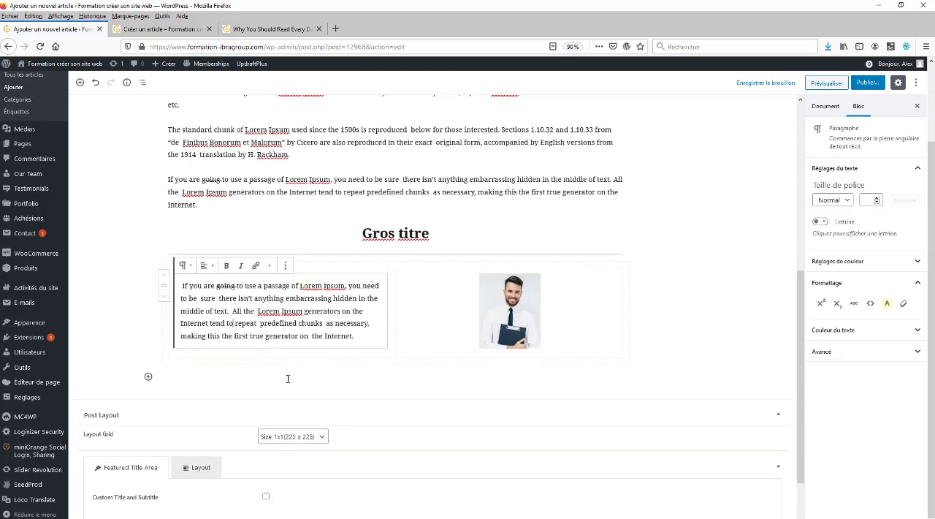
Add a columns block below the text and image columns, skipping the layout choice
click(148, 377)
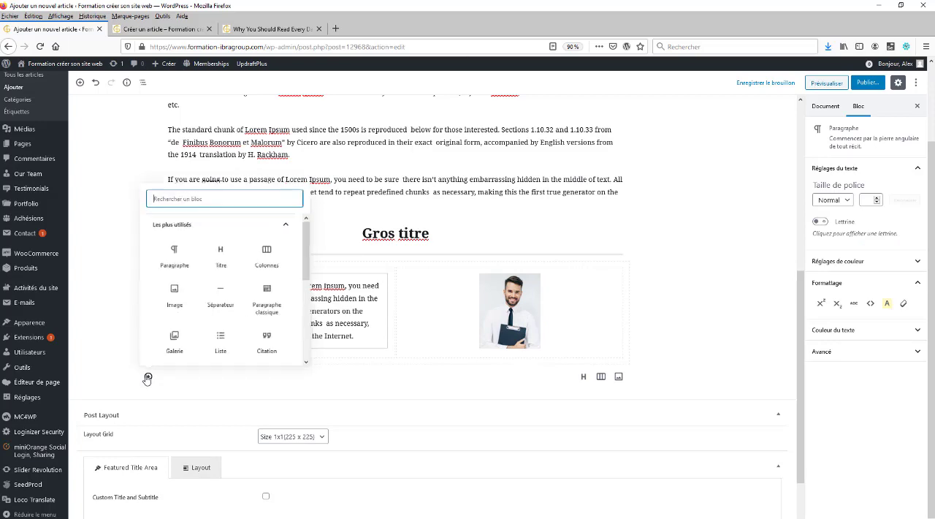
click(277, 251)
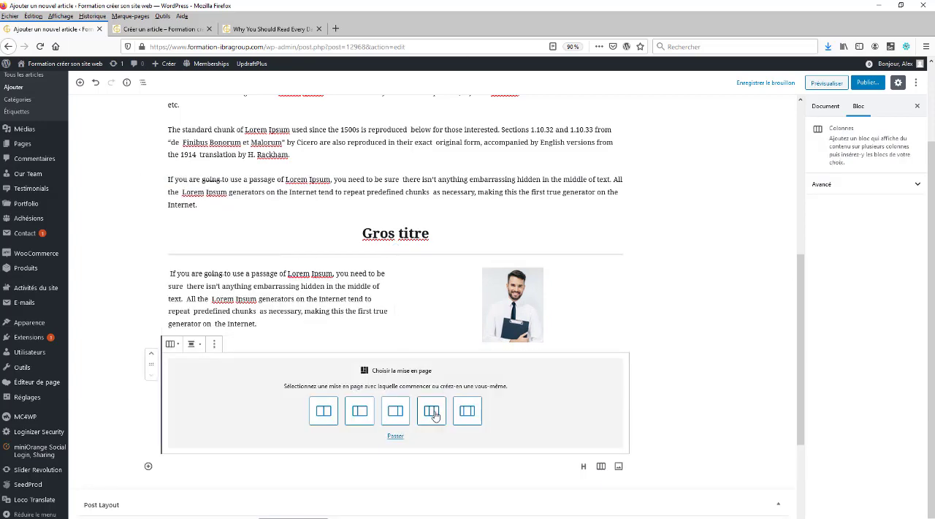
click(396, 436)
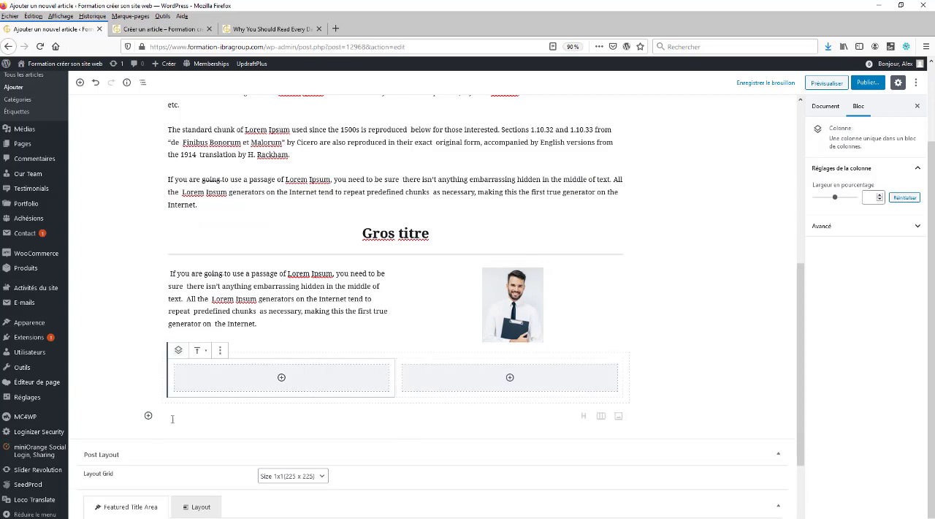
Add another columns block with three equal columns below the empty two-column block
click(149, 415)
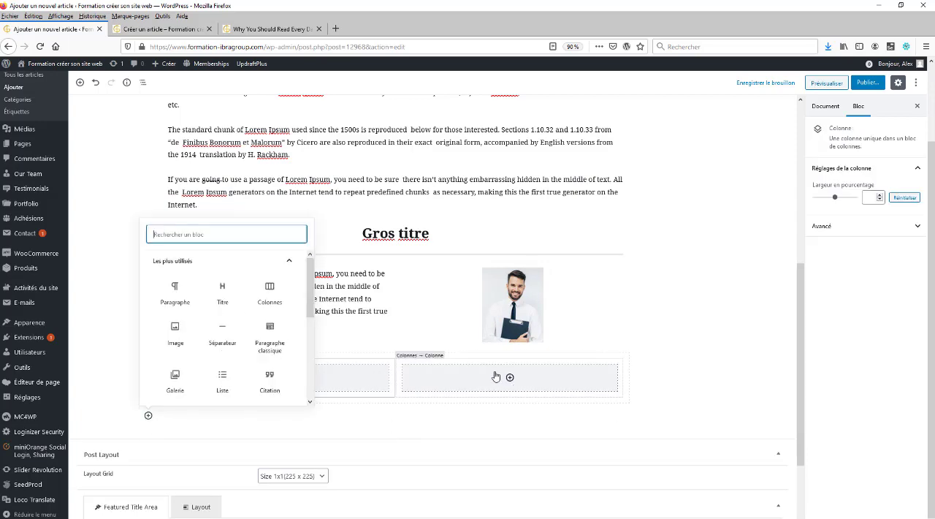
click(270, 292)
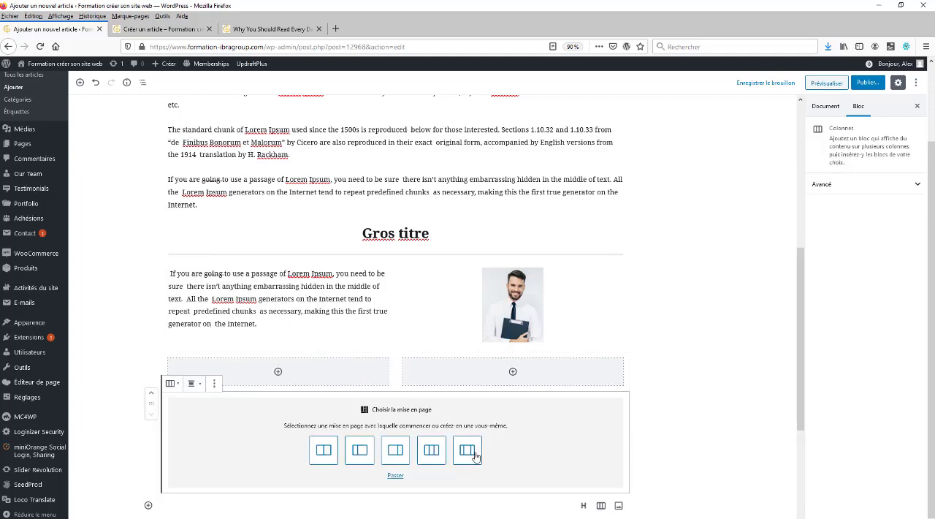
click(435, 452)
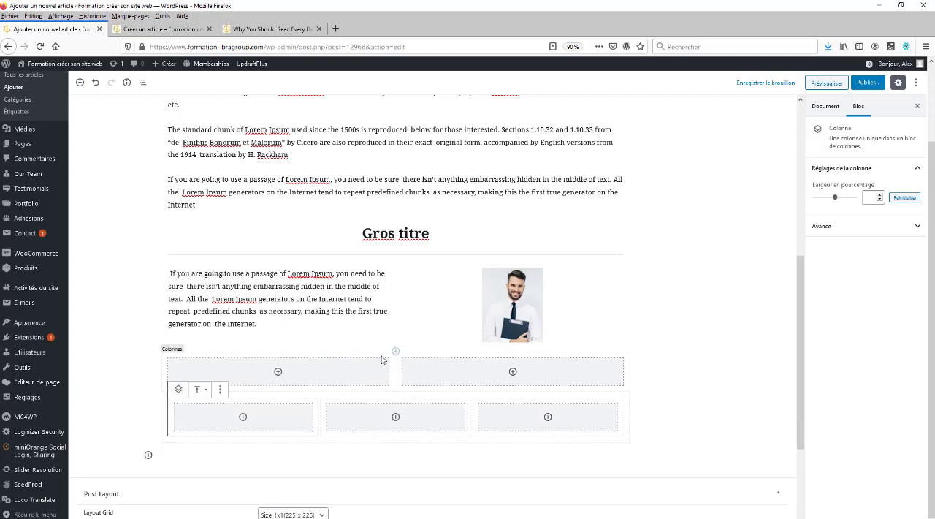
right_click(356, 367)
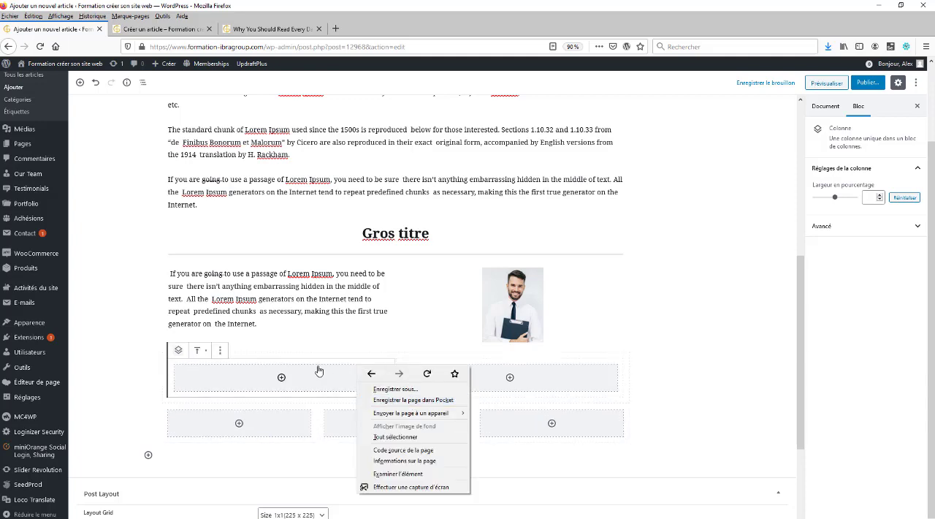
click(277, 371)
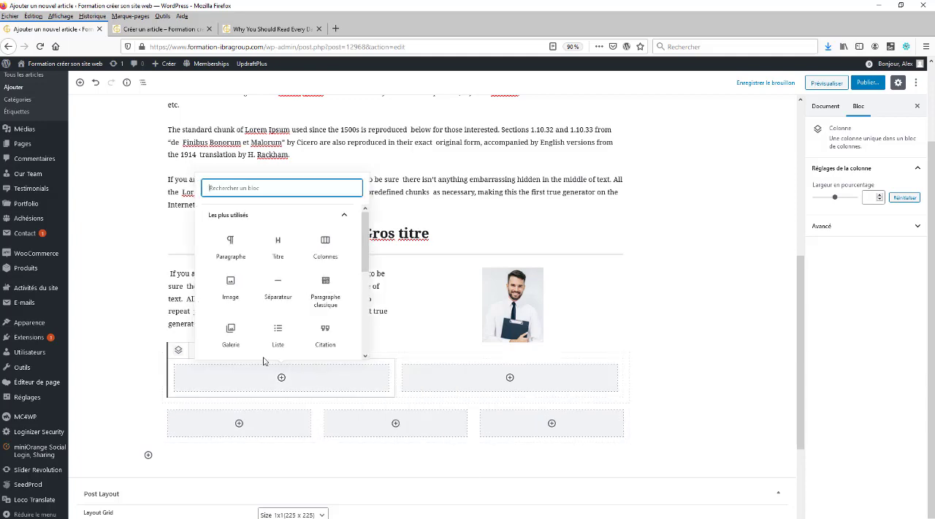
click(203, 370)
click(220, 350)
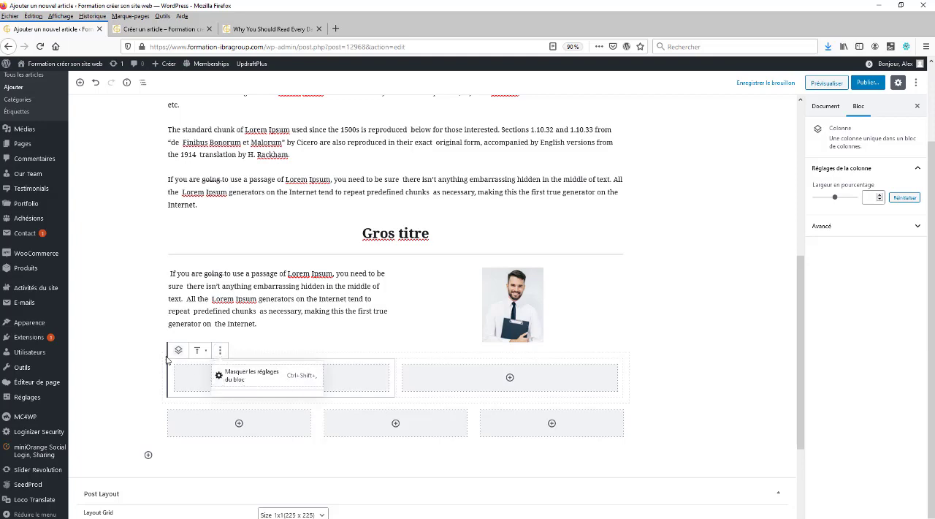
click(483, 363)
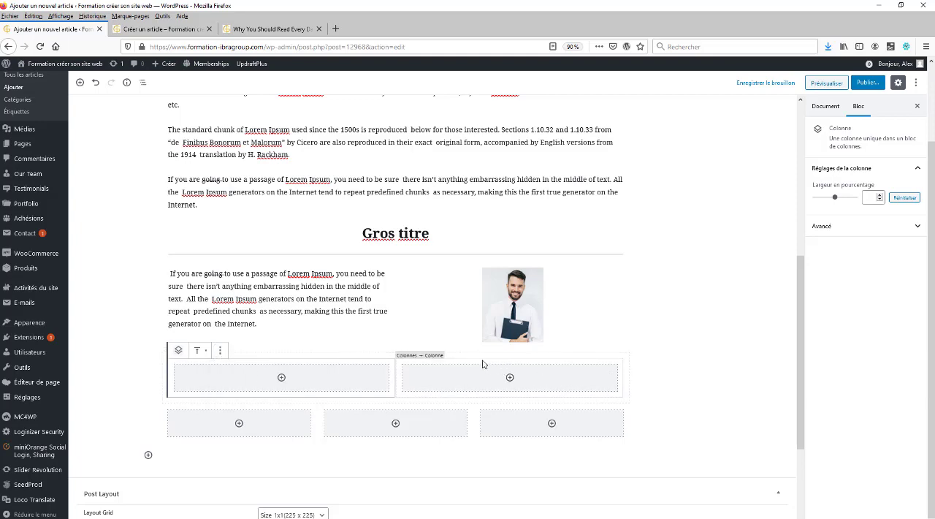
Browse the block types and categories that can be inserted below the three-column block
click(244, 421)
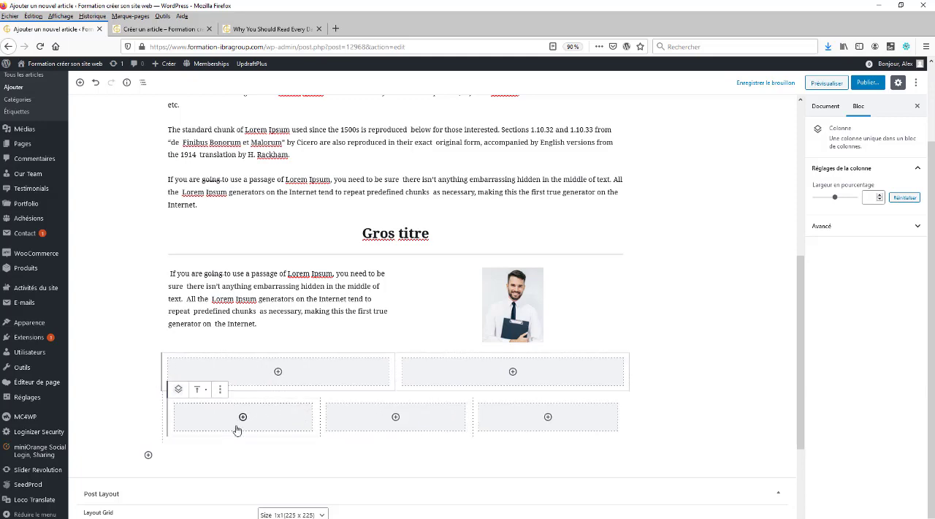
click(148, 455)
scroll(268, 406, down, 5)
scroll(269, 403, up, 2)
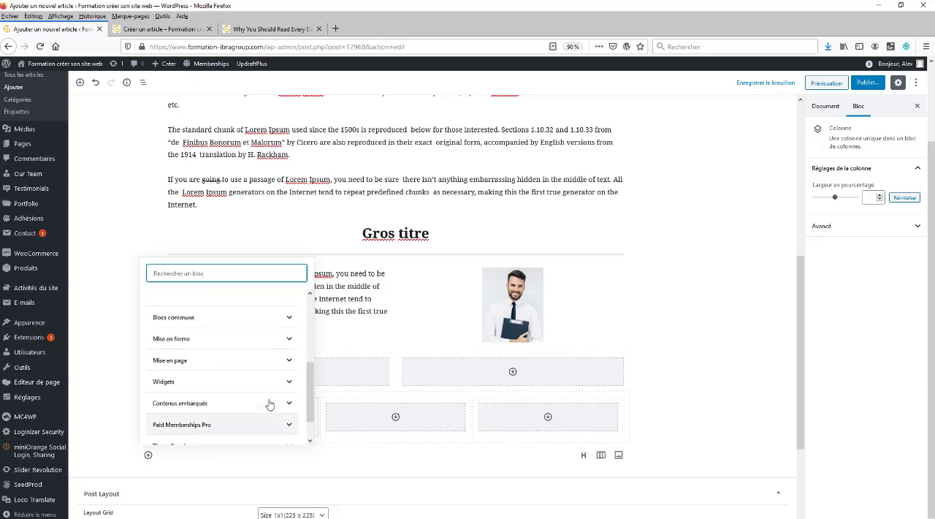
scroll(265, 399, down, 2)
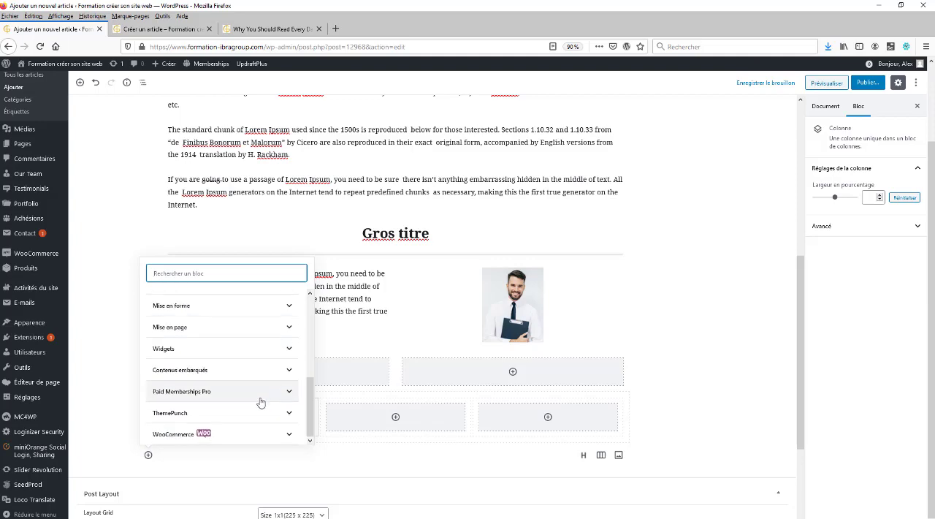
scroll(263, 400, up, 6)
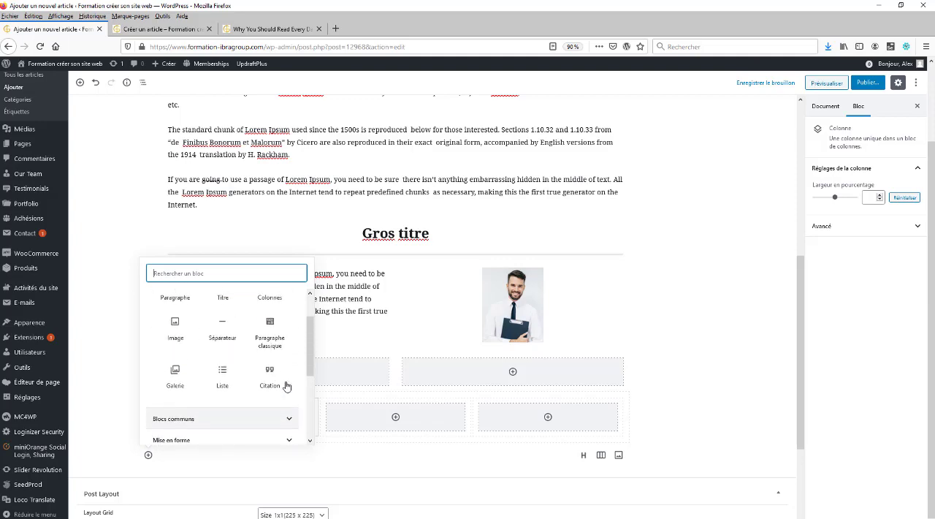
scroll(285, 386, up, 2)
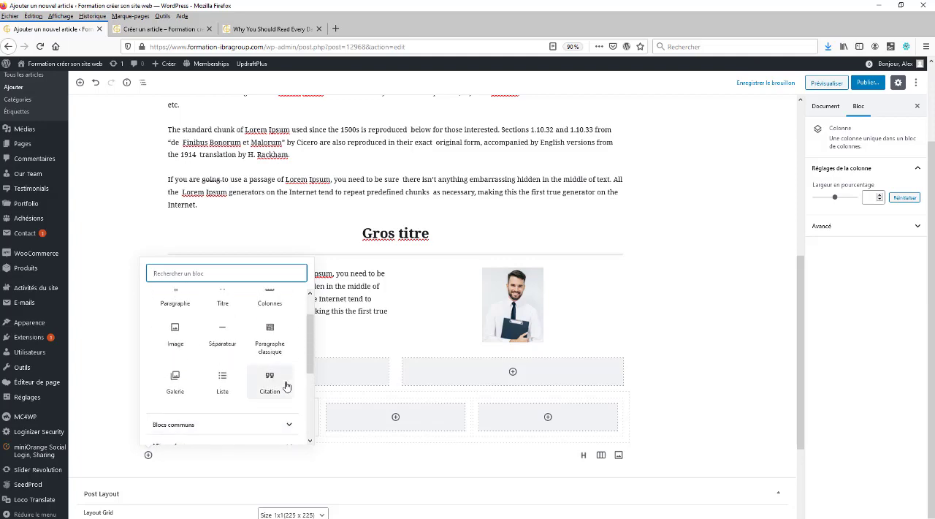
click(368, 375)
Add a paragraph block in the first column of the three-column block
click(239, 424)
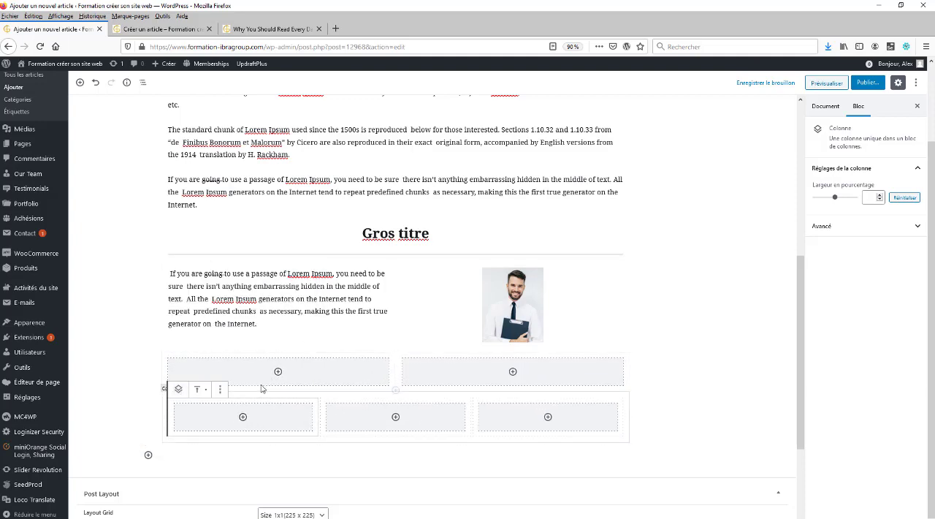
click(243, 417)
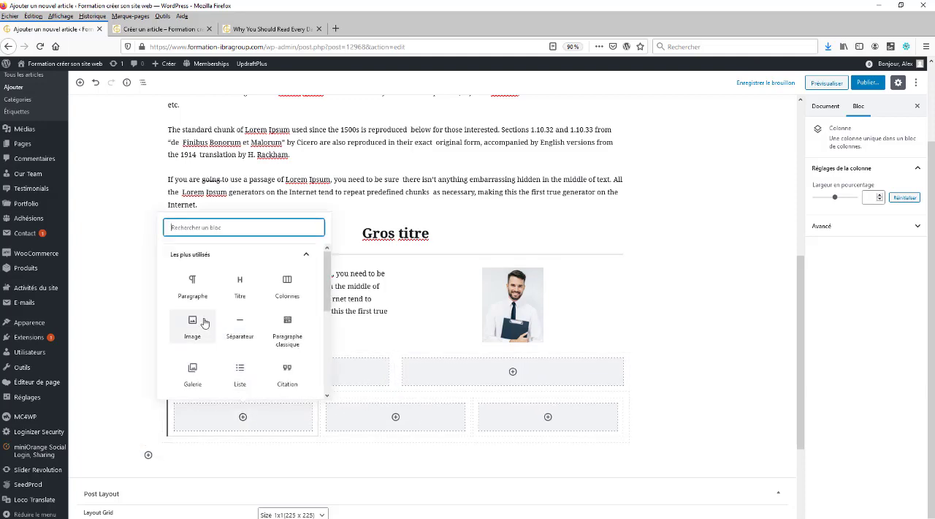
click(192, 282)
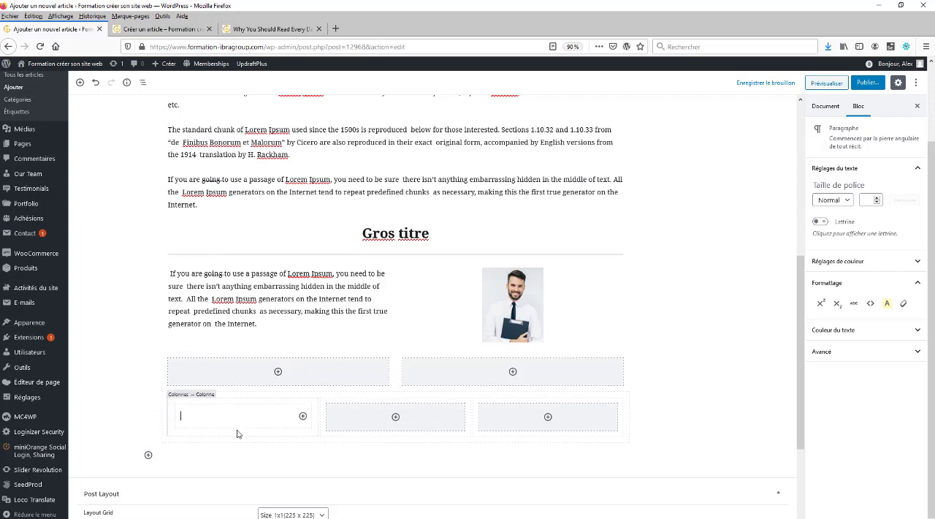
Paste the copied paragraph into the first column and add a list block holding the same text in the second column
text(If you are going to use a passage of Lorem Ipsum, you need to be sure there isn't anything embarrassing hidden in the middle of text. All the Lorem Ipsum generators on the Internet tend to repeat predefined chunks as necessary, making this the first true generator on the Internet.)
click(396, 331)
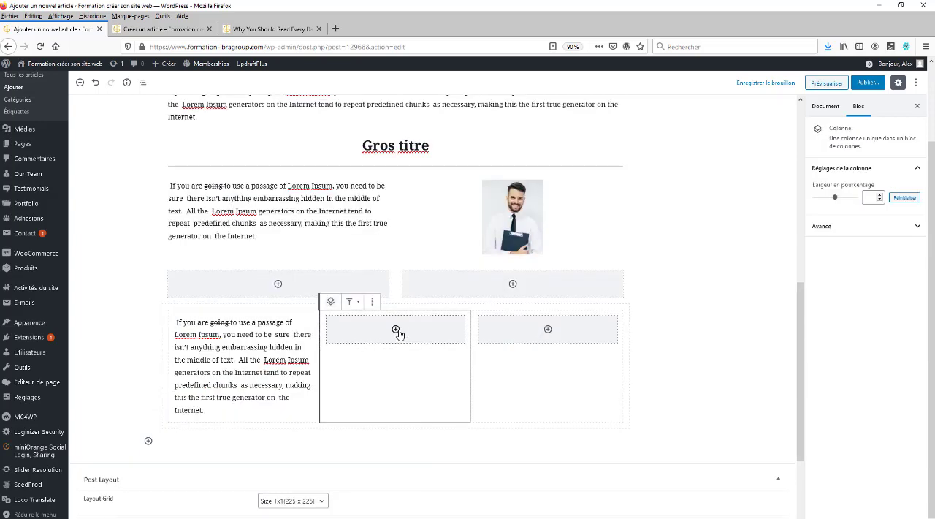
click(396, 331)
scroll(398, 270, down, 3)
scroll(401, 260, up, 1)
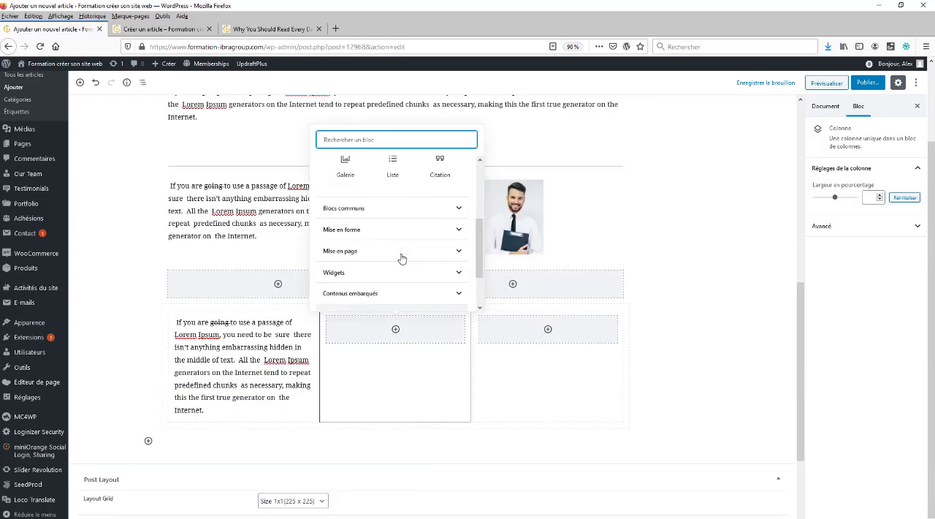
scroll(401, 258, up, 3)
click(393, 208)
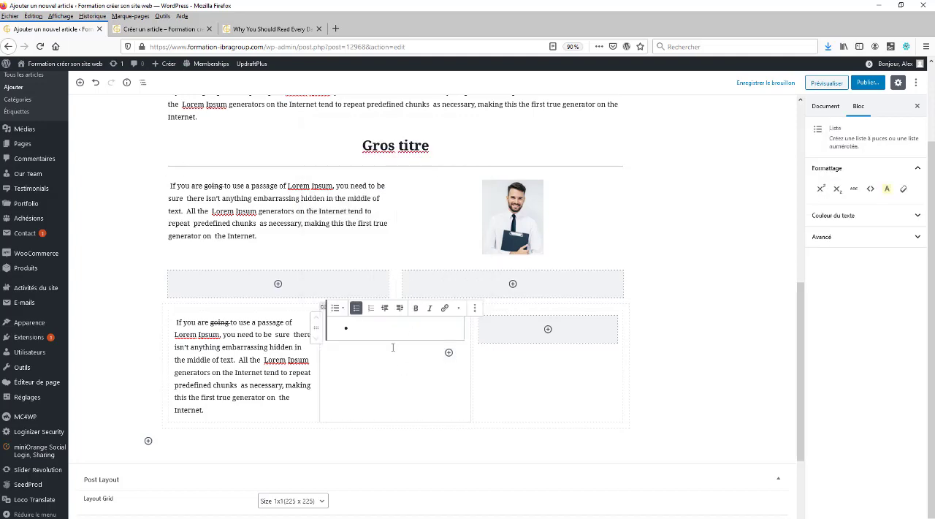
text(If you are going to use a passage of Lorem Ipsum, you need to be  sure  there isn't anything embarrassing hidden in the middle of text.  All the  Lorem Ipsum generators on the Internet tend to repeat  predefined chunks  as necessary, making this the first true generator on  the Internet.)
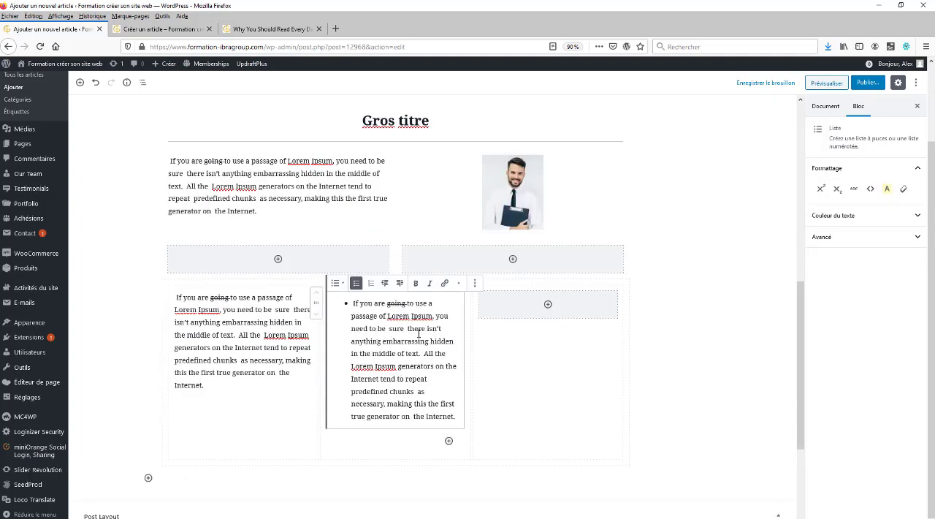
Split the second column's list into three items, breaking before "anything embarrassing" and before "Internet tend to repeat"
click(352, 340)
key(Return)
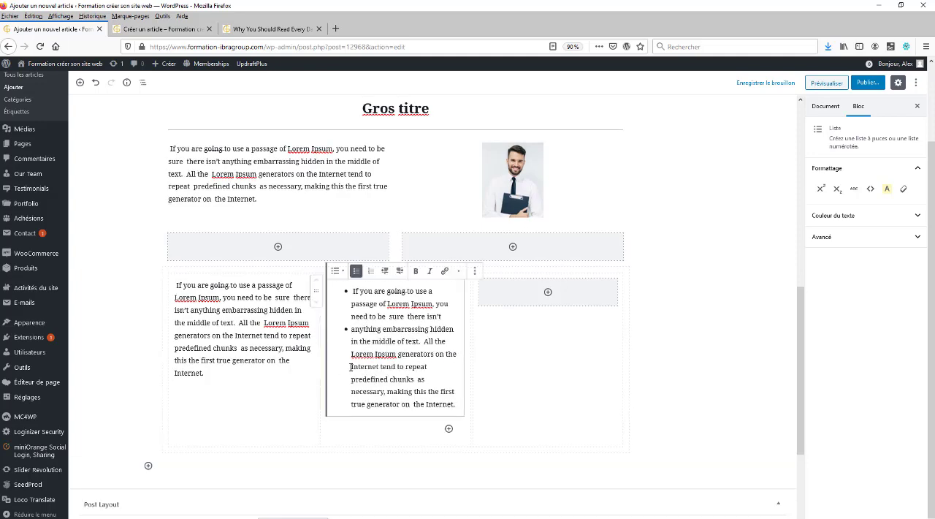
click(352, 367)
key(Return)
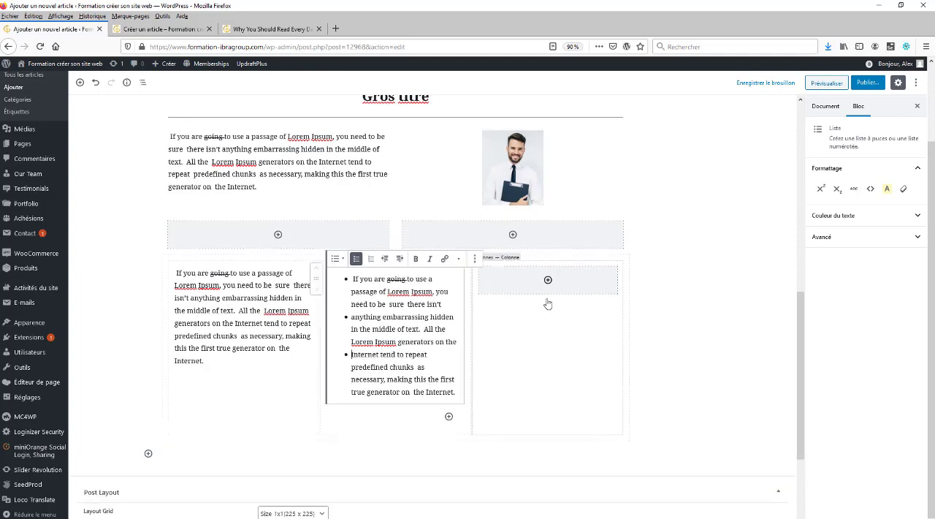
click(724, 272)
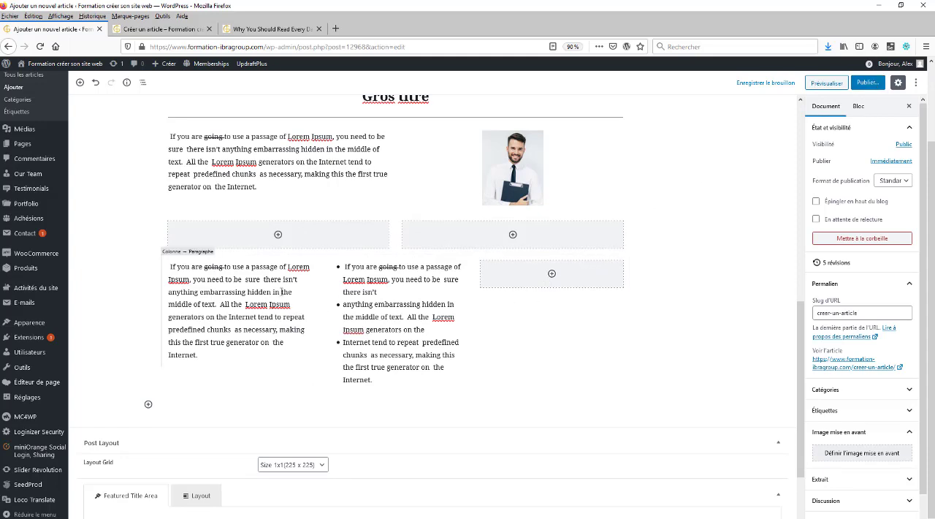
Add a paragraph block with the copied text in the third column
click(541, 280)
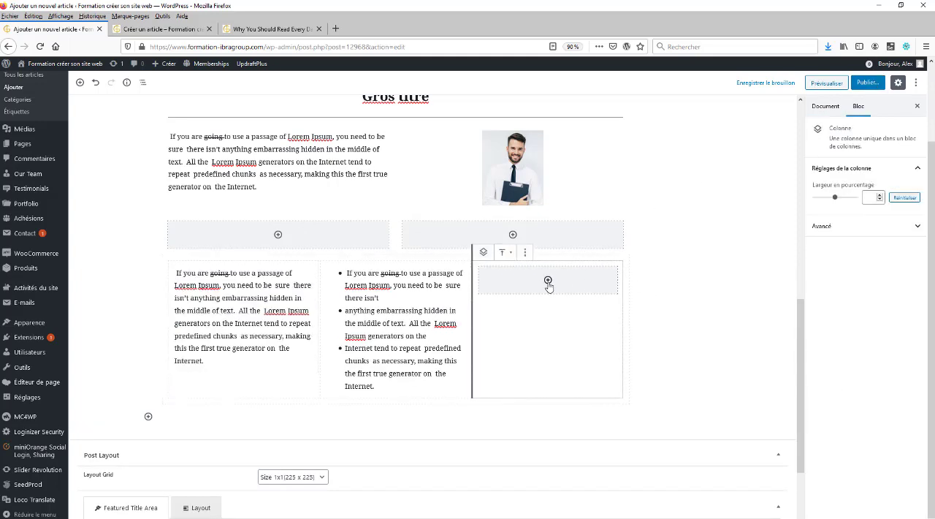
click(548, 280)
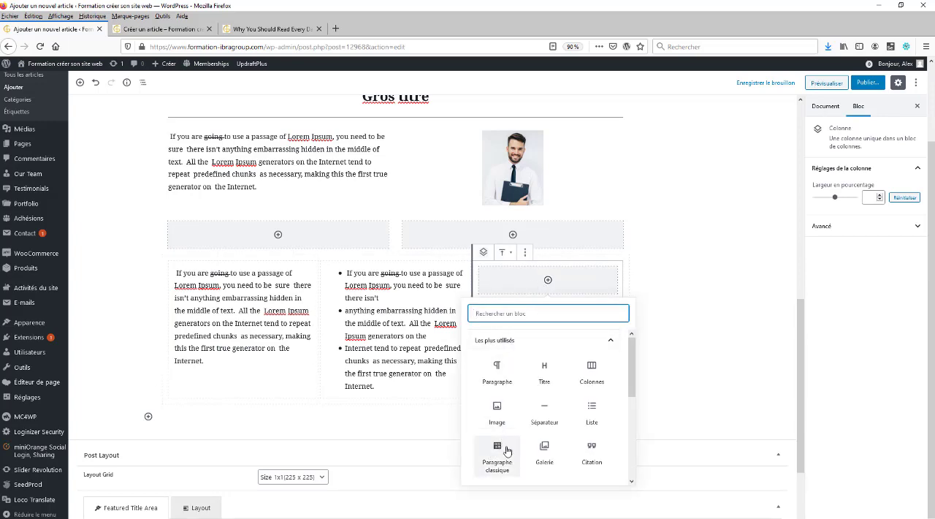
click(502, 384)
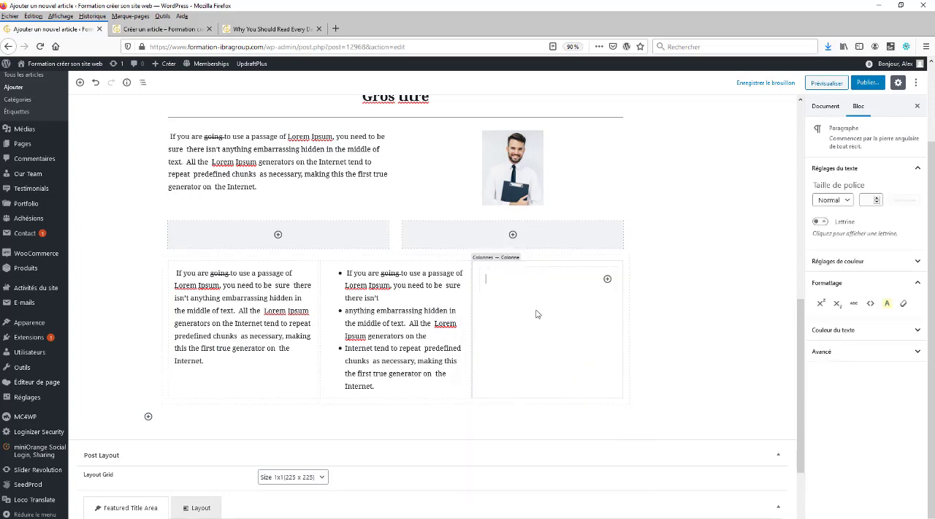
text(If you are going to use a passage of Lorem Ipsum, you need to be sure there isn't anything embarrassing hidden in the middle of text. All the Lorem Ipsum generators on the Internet tend to repeat predefined chunks as necessary, making this the first true generator on the Internet.)
Preview the article and examine how the three-column block and the rest of the content are laid out
click(831, 82)
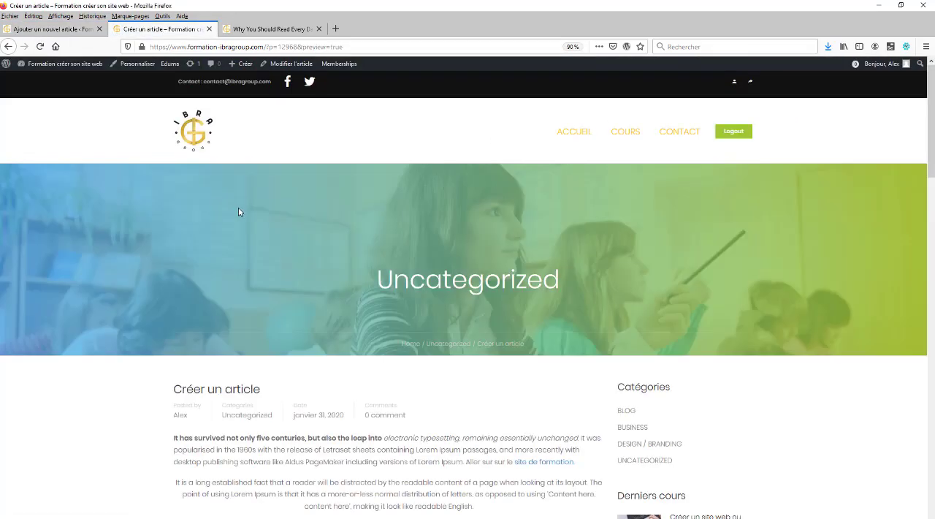
scroll(247, 213, down, 10)
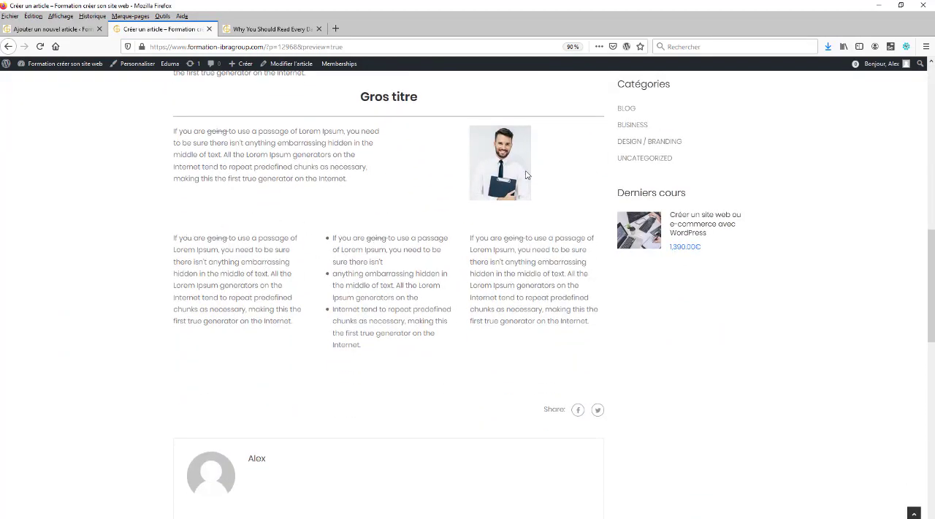
scroll(482, 285, up, 3)
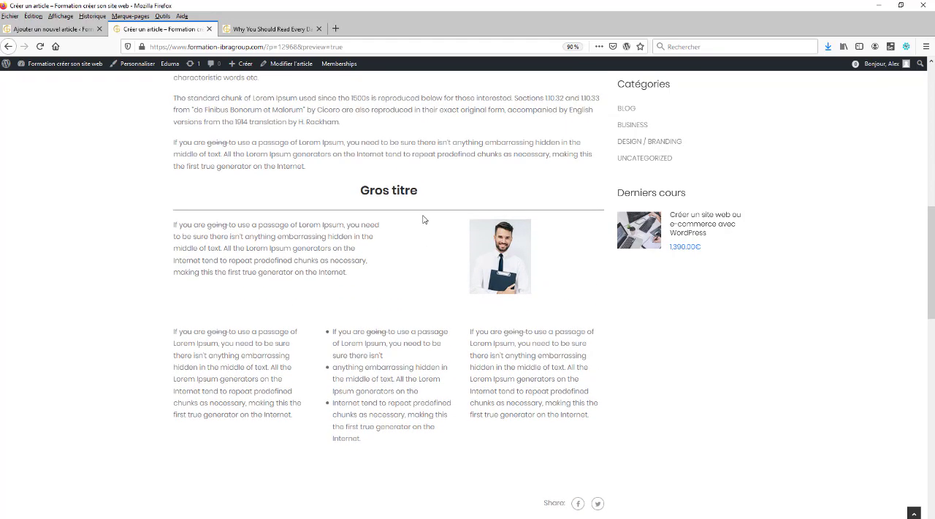
scroll(420, 211, up, 3)
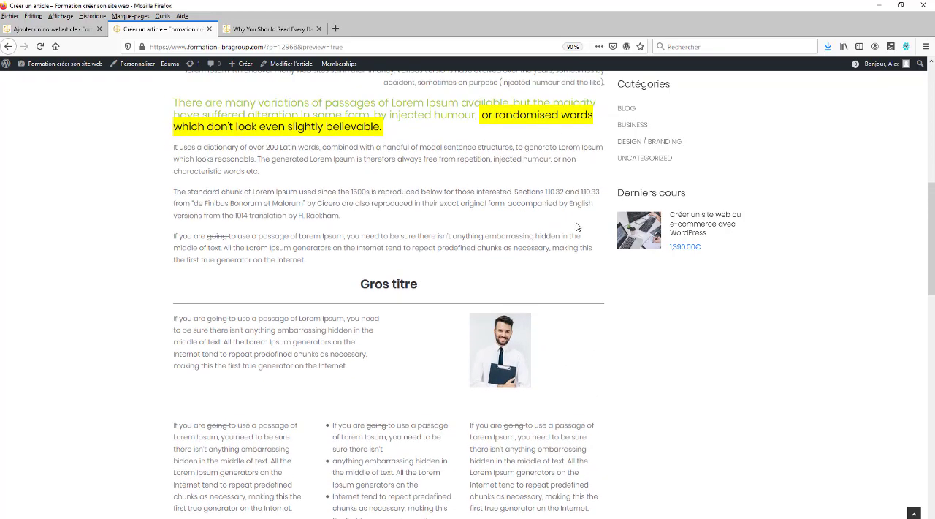
scroll(576, 227, up, 7)
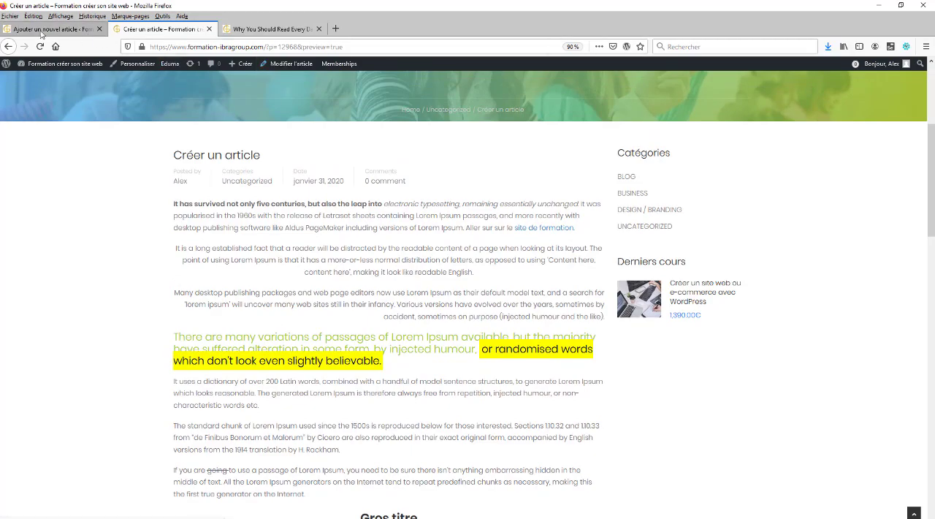
Return to the article editor and remove the article from the Uncategorized category in the document settings
click(42, 29)
scroll(439, 307, up, 10)
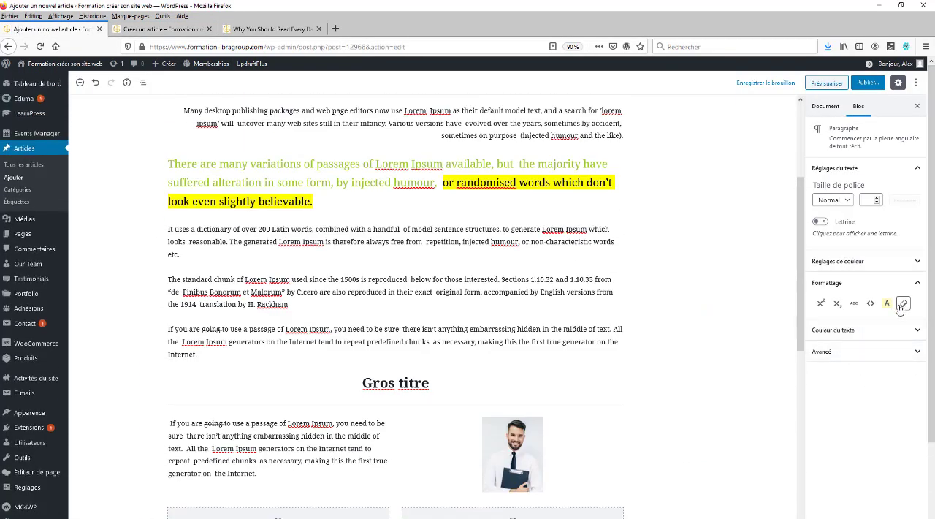
click(827, 108)
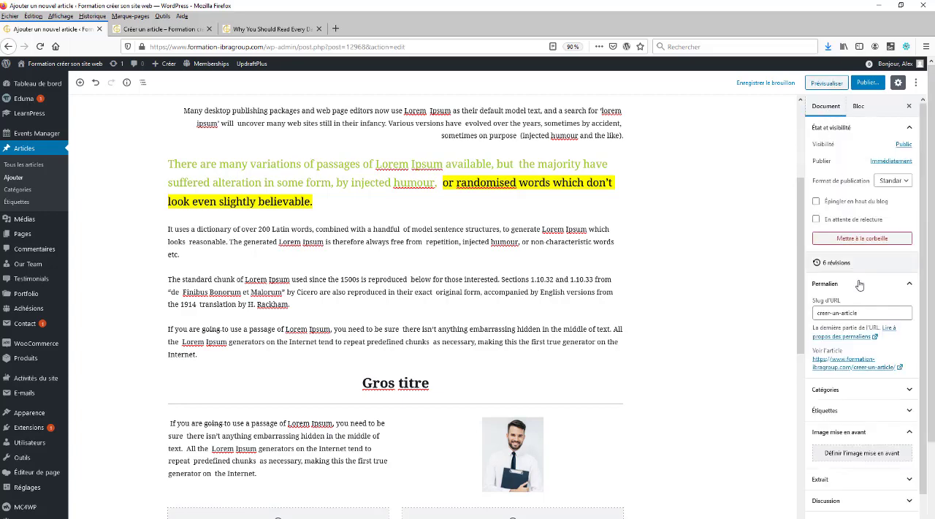
scroll(869, 308, down, 1)
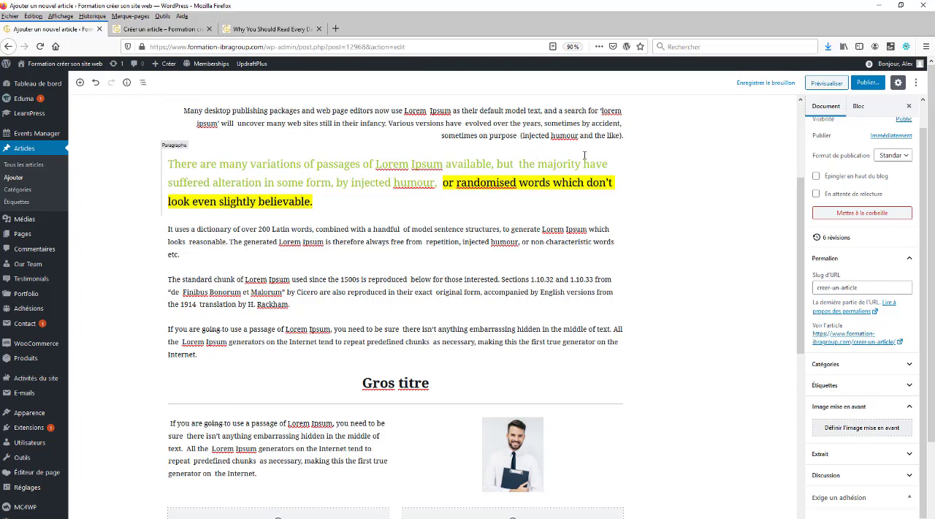
click(910, 364)
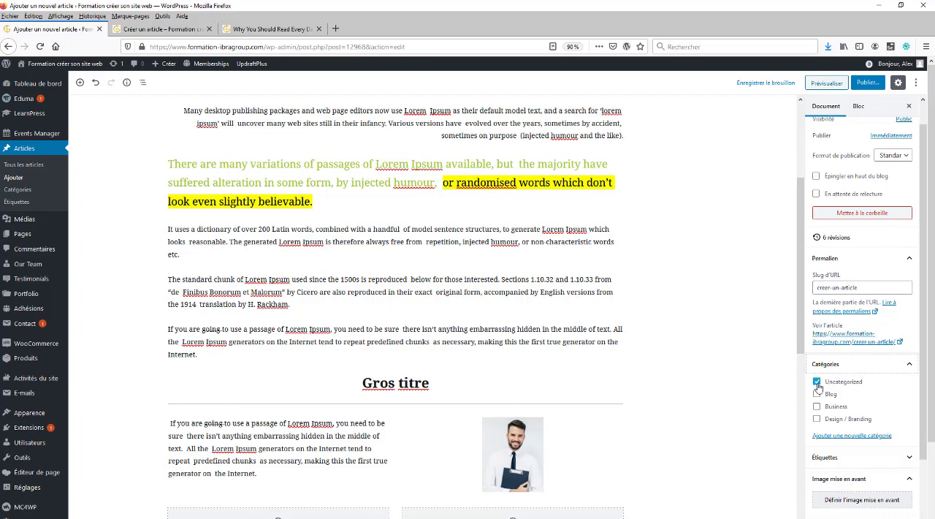
click(818, 383)
click(817, 409)
click(817, 407)
Create a new category named "Formation" without a parent and assign it to the article
click(845, 436)
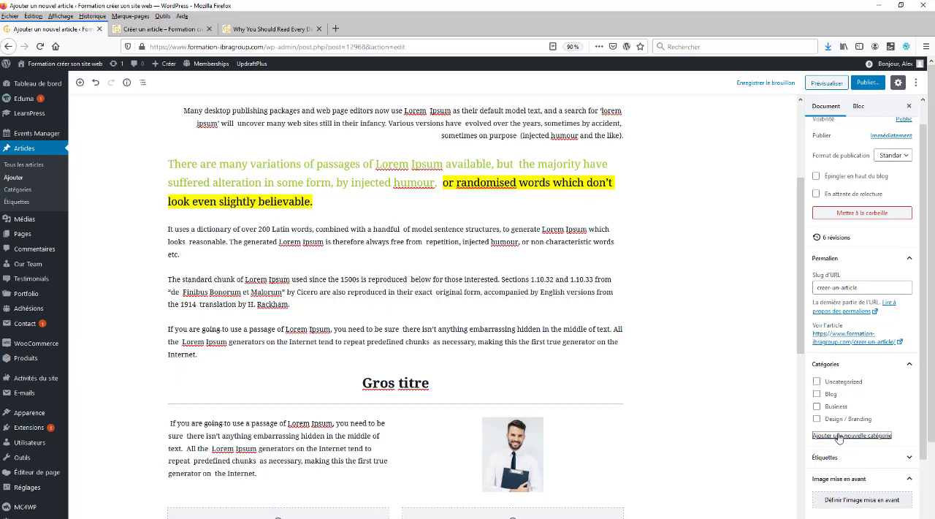
click(840, 461)
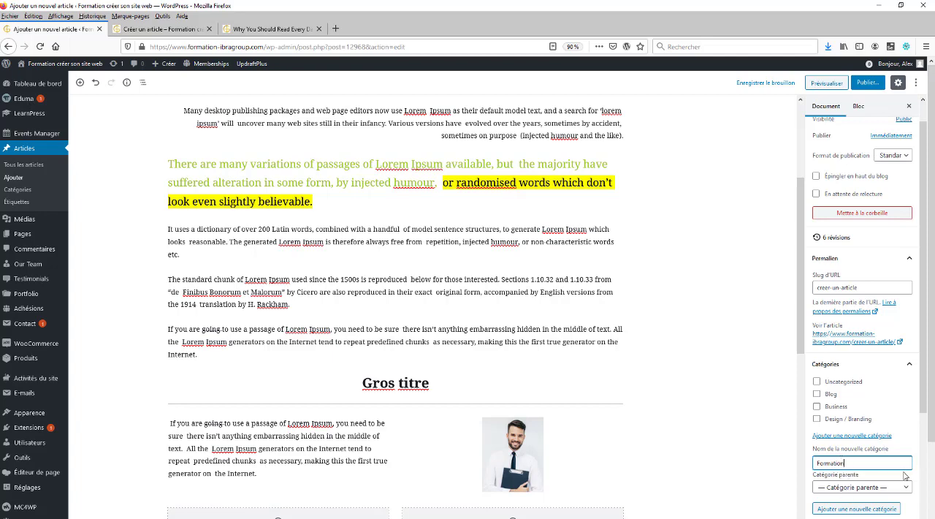
key(Return)
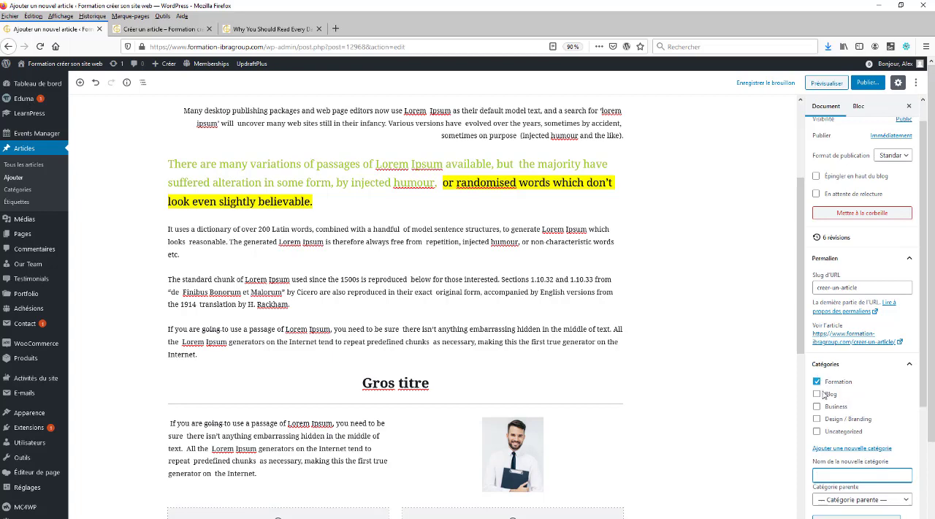
Look through the remaining document settings and preview the article to check its category
scroll(848, 406, down, 3)
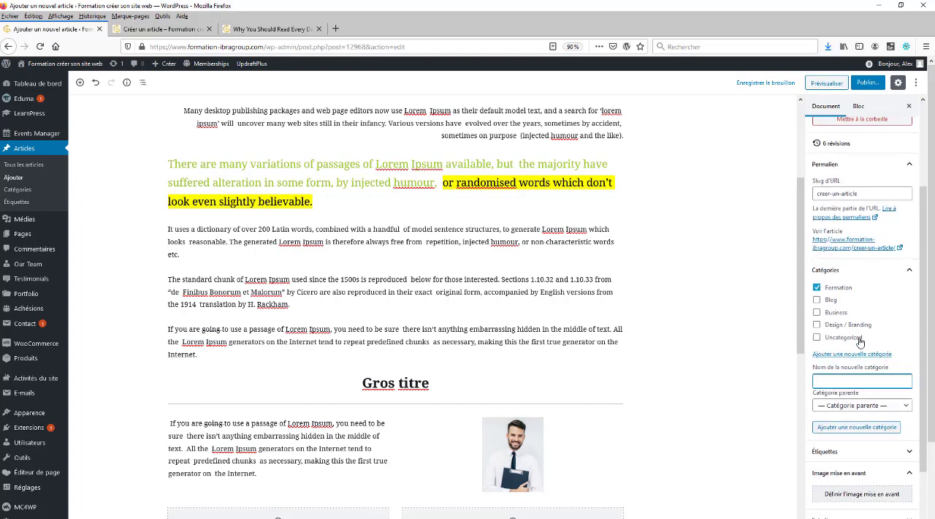
scroll(858, 365, down, 2)
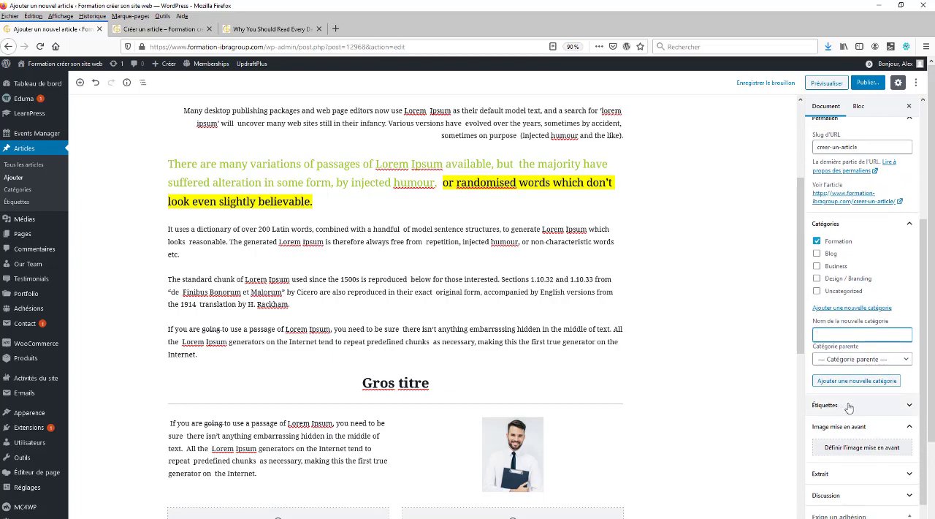
scroll(850, 407, down, 1)
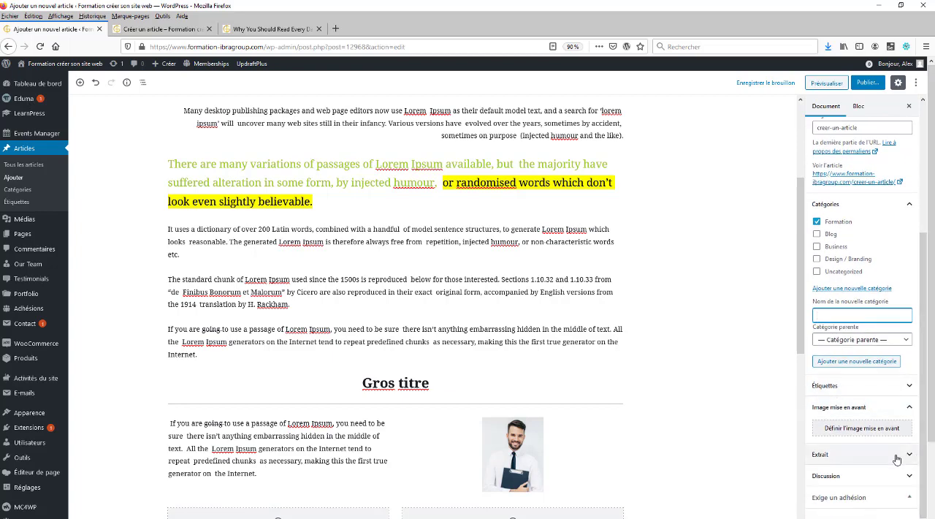
click(822, 85)
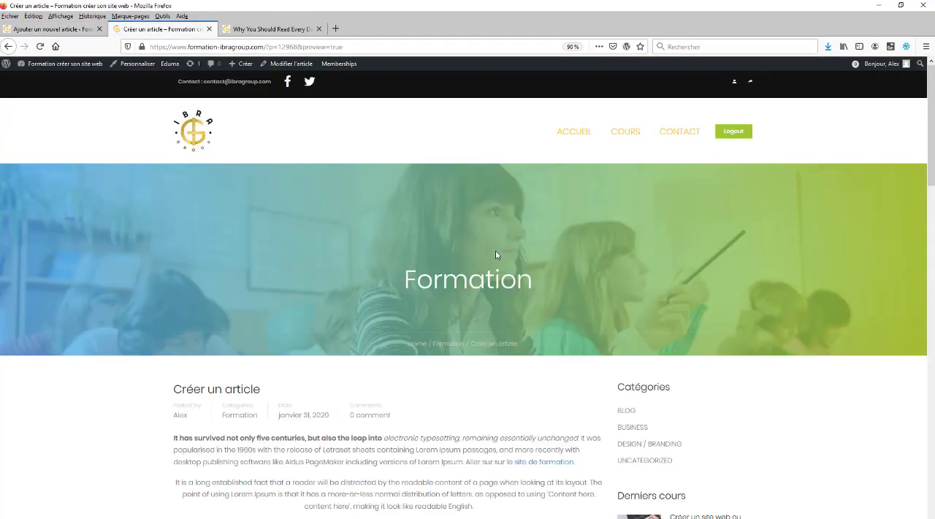
scroll(633, 276, down, 5)
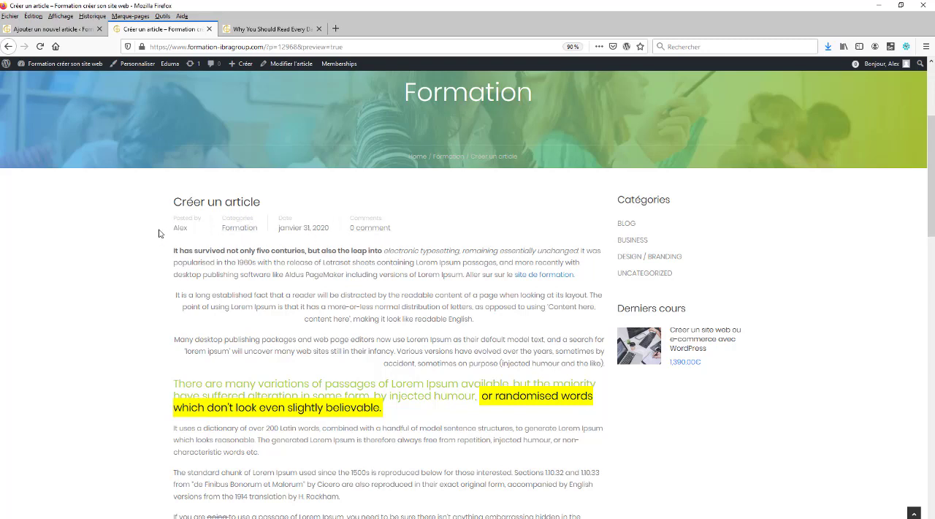
Return to the article editor and expand the Discussion settings
click(49, 25)
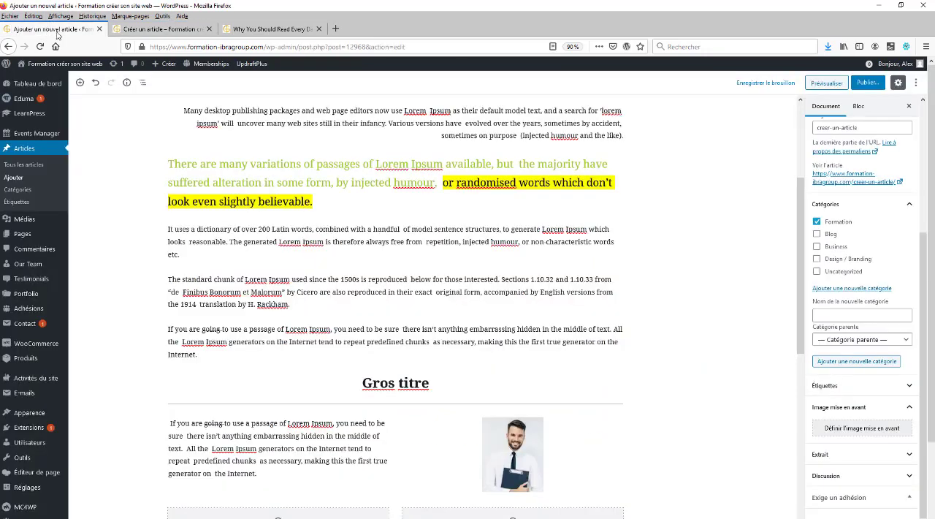
scroll(268, 298, down, 5)
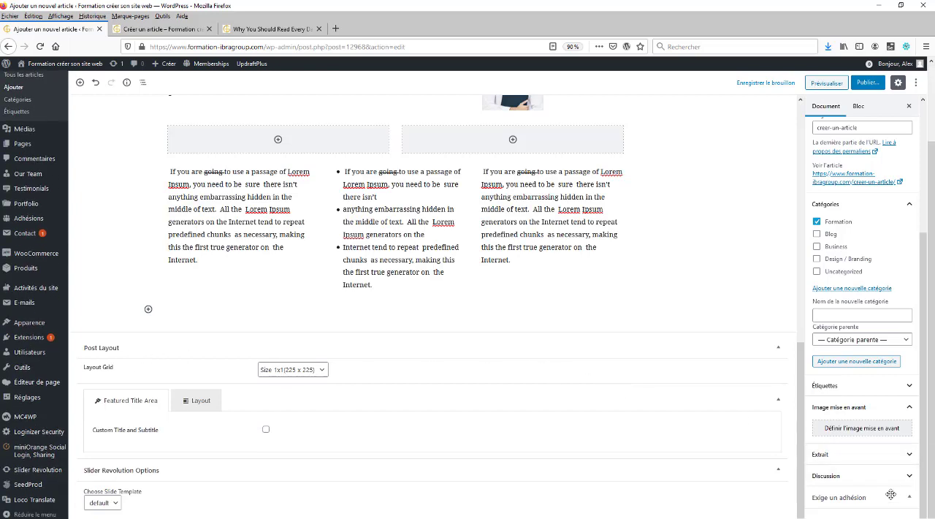
click(906, 471)
scroll(906, 471, down, 2)
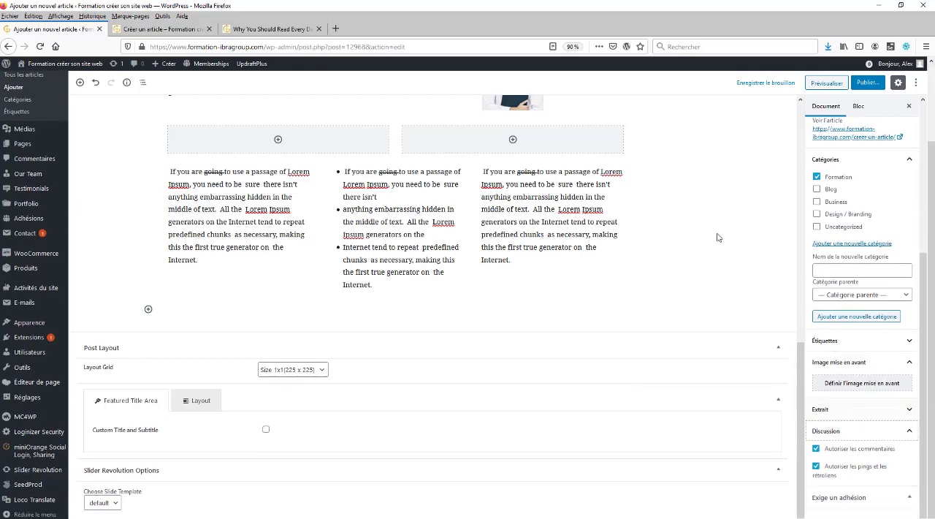
Examine the comment information and the reply form on the article's preview page
click(185, 31)
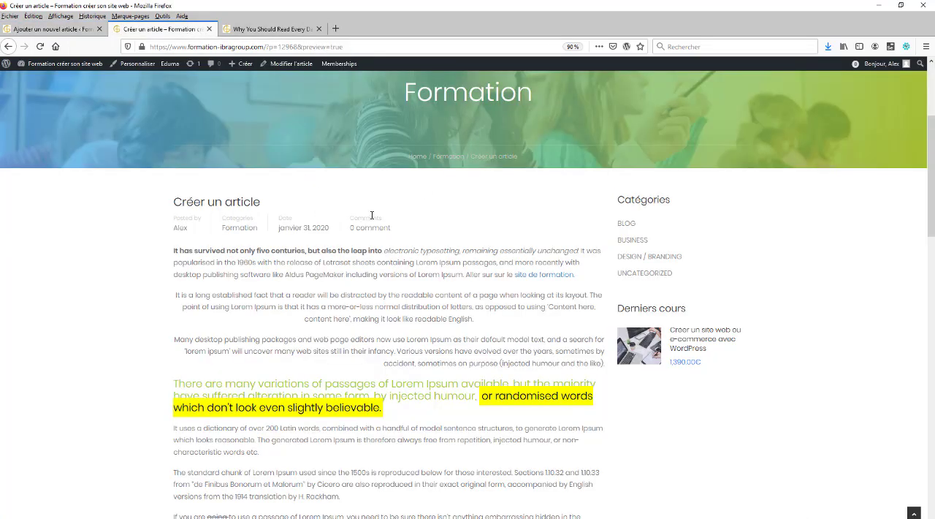
scroll(404, 262, down, 15)
scroll(303, 198, up, 3)
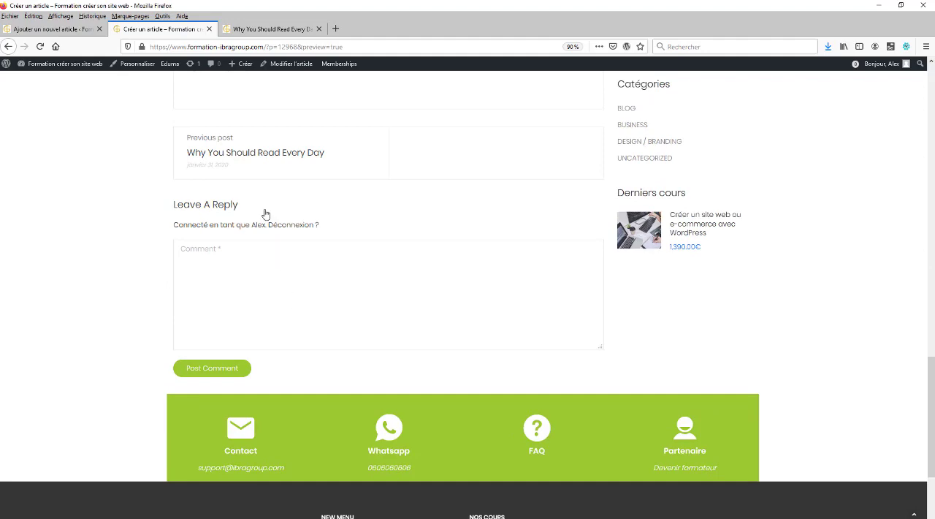
Return to the article editor and disable comments (Autoriser les commentaires) on the article
click(51, 29)
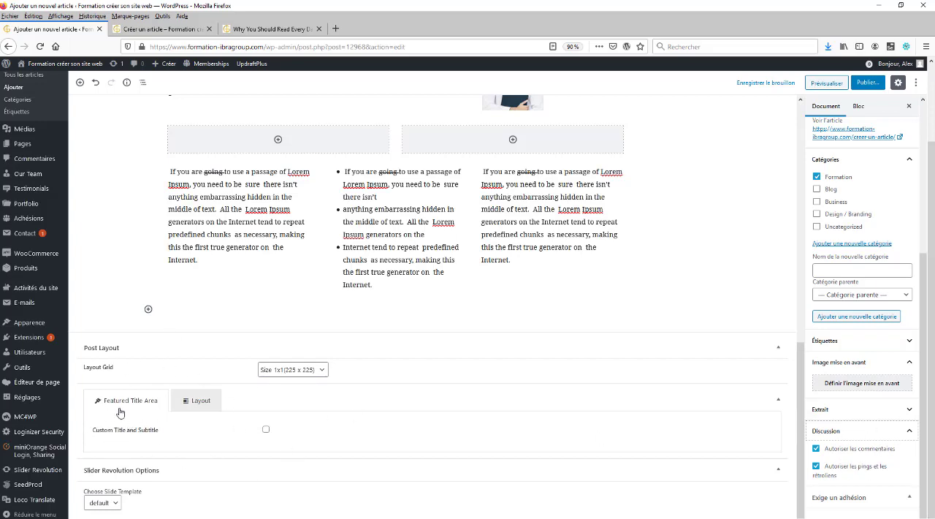
click(818, 451)
scroll(885, 455, up, 2)
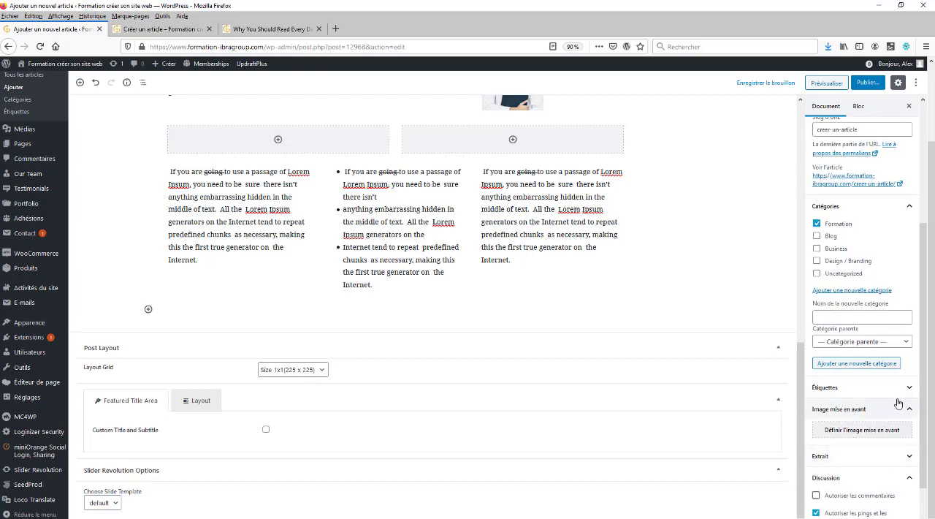
Preview the article again and check its header details and comment area
click(827, 82)
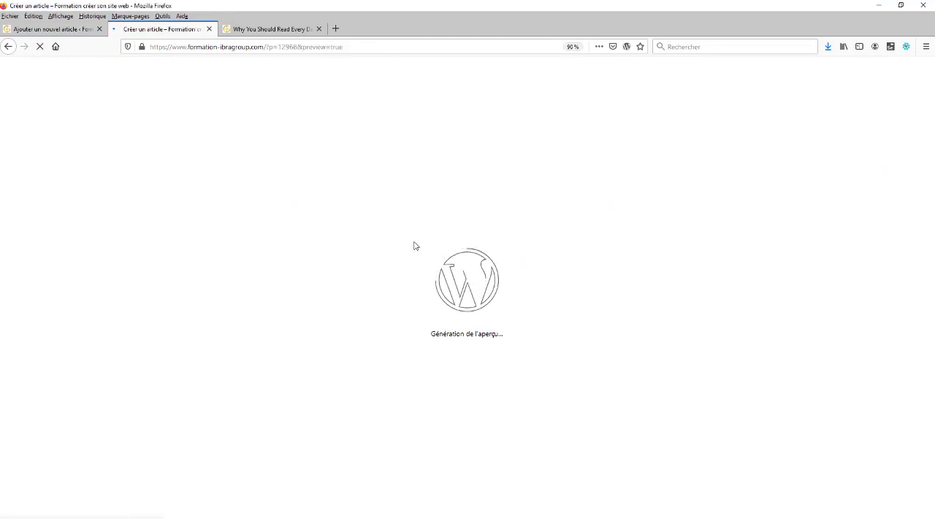
scroll(409, 307, down, 1)
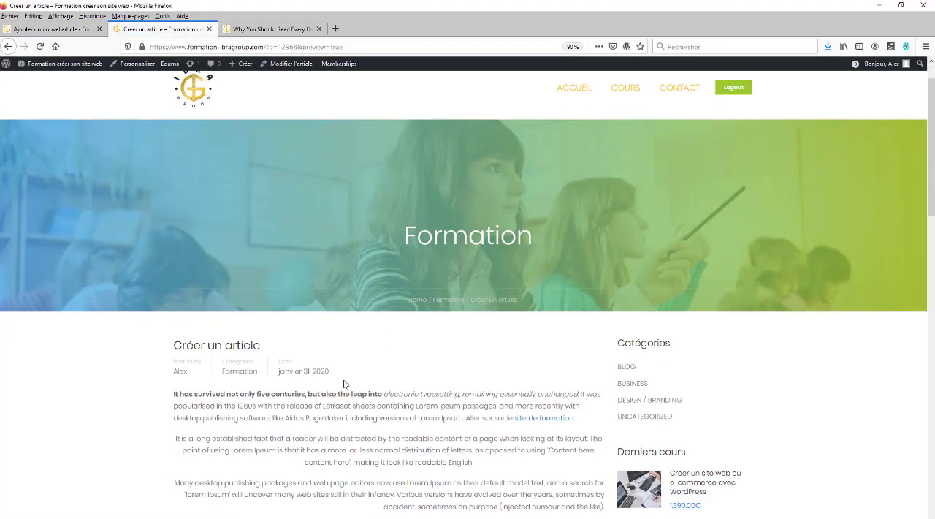
scroll(383, 424, down, 8)
scroll(348, 271, up, 6)
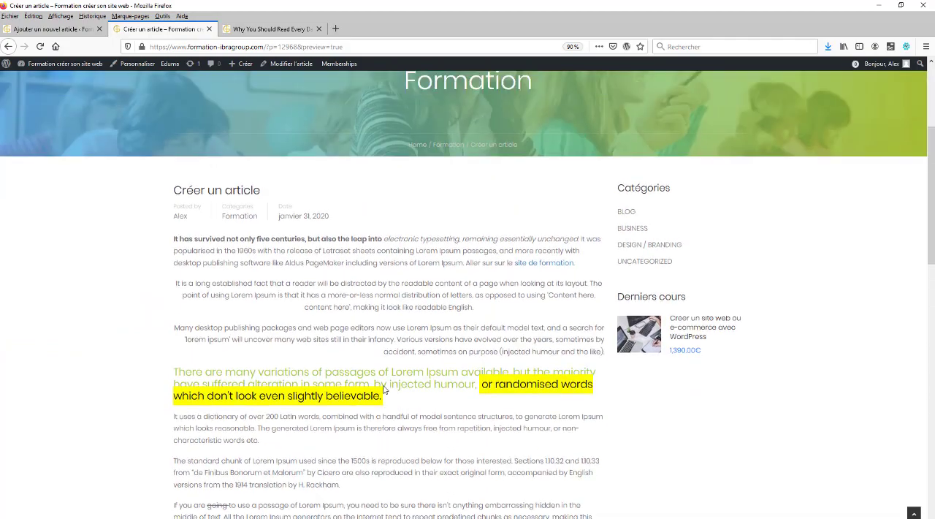
Go back to the article editor and look over the document settings and the article content
click(51, 29)
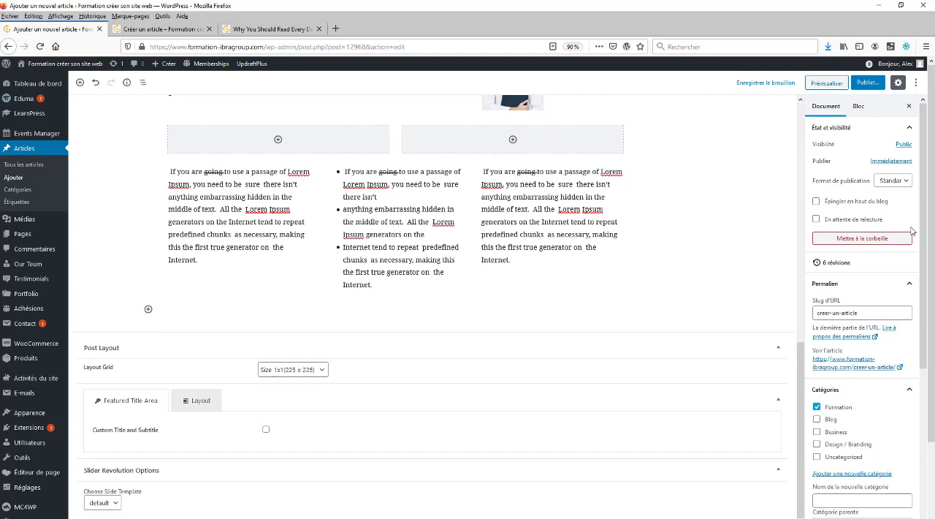
scroll(912, 230, down, 2)
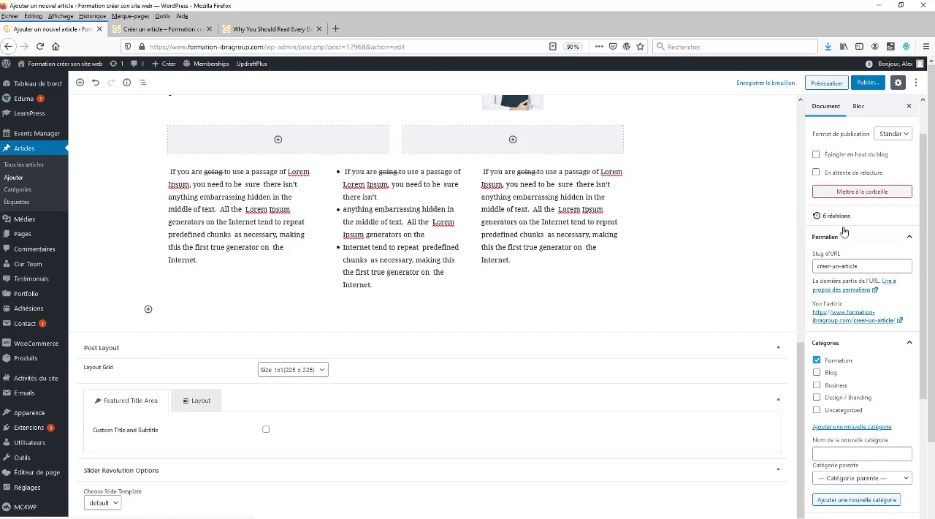
scroll(549, 272, up, 15)
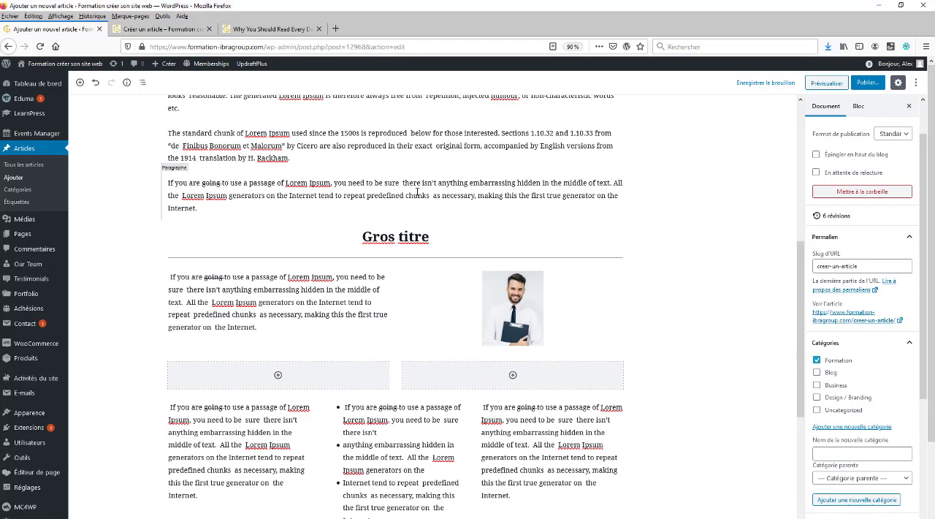